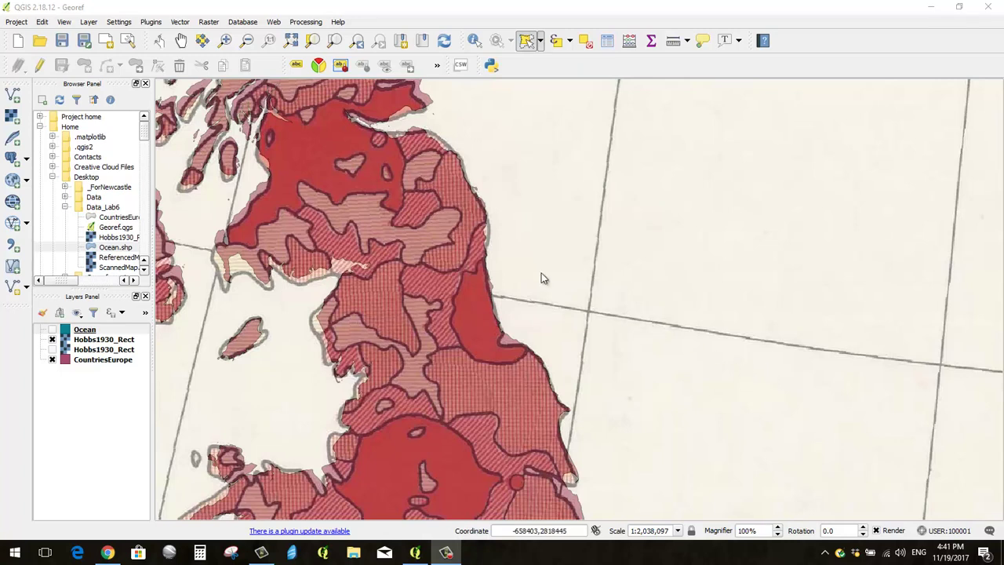
- After panning around Europe, show the second Hobbs1930_Rect copy and hide the first
{"action": "scroll", "coordinate": [512, 146], "scroll_direction": "down", "scroll_amount": 1}
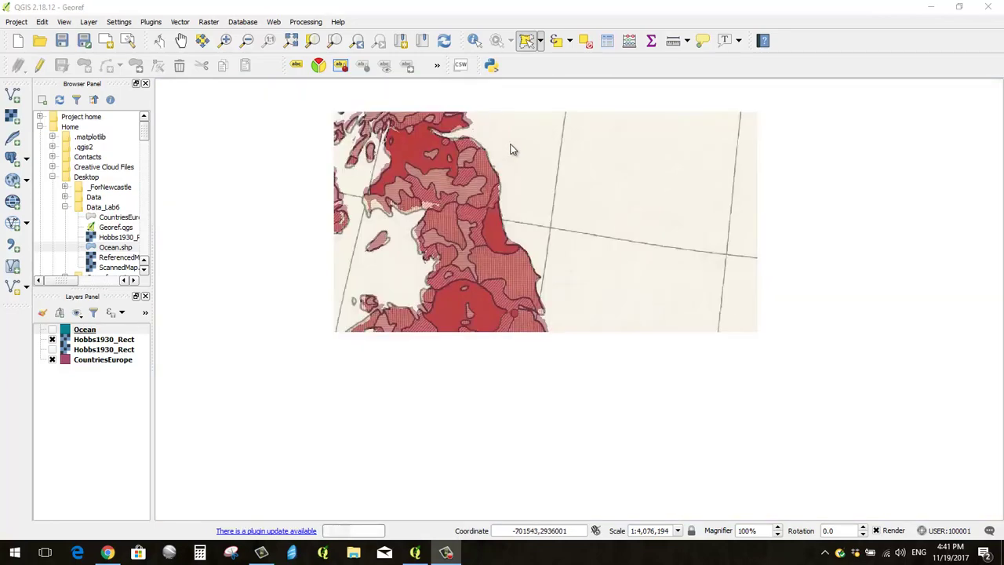
{"action": "left_click_drag", "start_coordinate": [547, 434], "coordinate": [363, 178]}
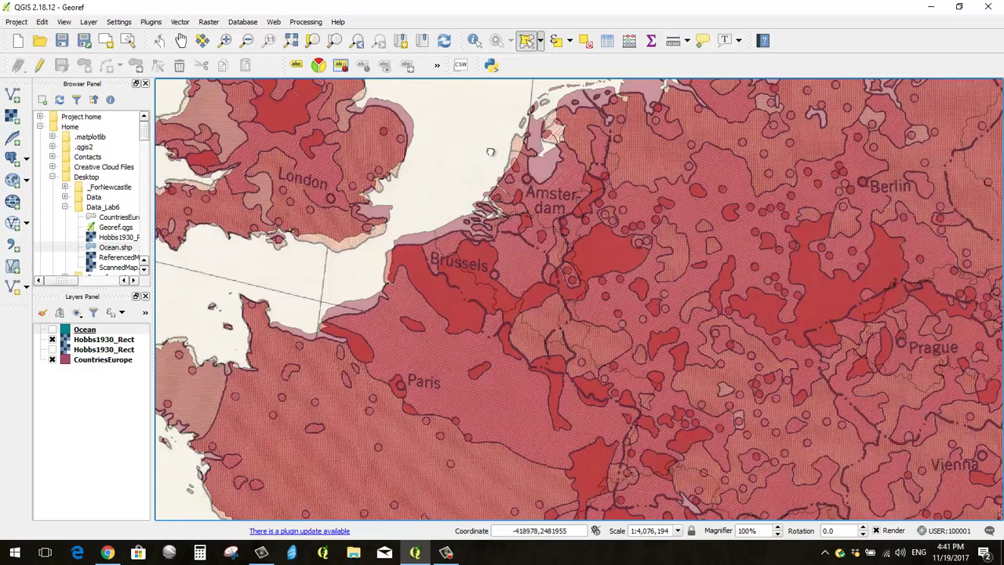
{"action": "left_click_drag", "start_coordinate": [490, 151], "coordinate": [717, 463]}
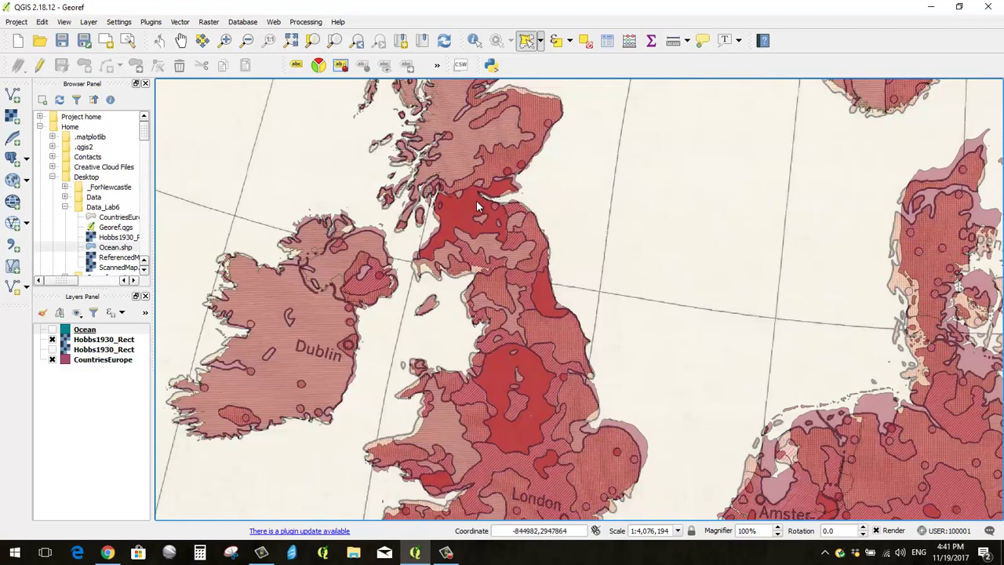
{"action": "scroll", "coordinate": [477, 208], "scroll_direction": "up", "scroll_amount": 1}
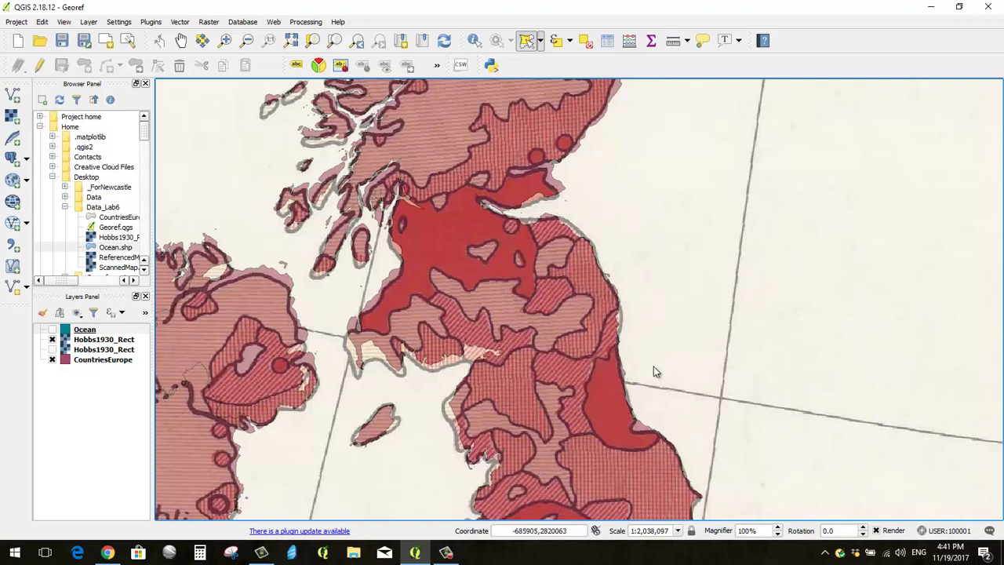
{"action": "scroll", "coordinate": [653, 367], "scroll_direction": "down", "scroll_amount": 1}
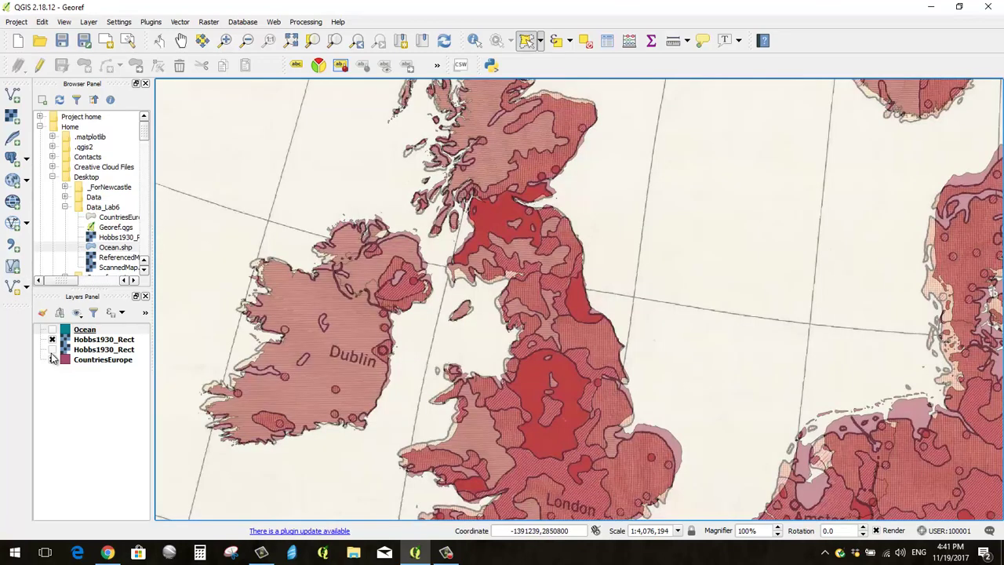
{"action": "left_click", "coordinate": [52, 349]}
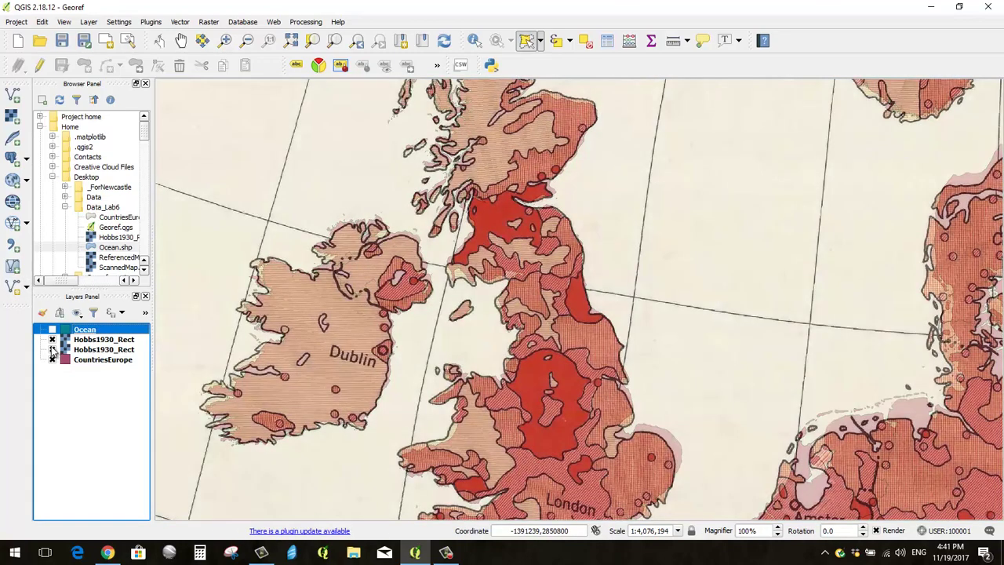
{"action": "left_click", "coordinate": [52, 339]}
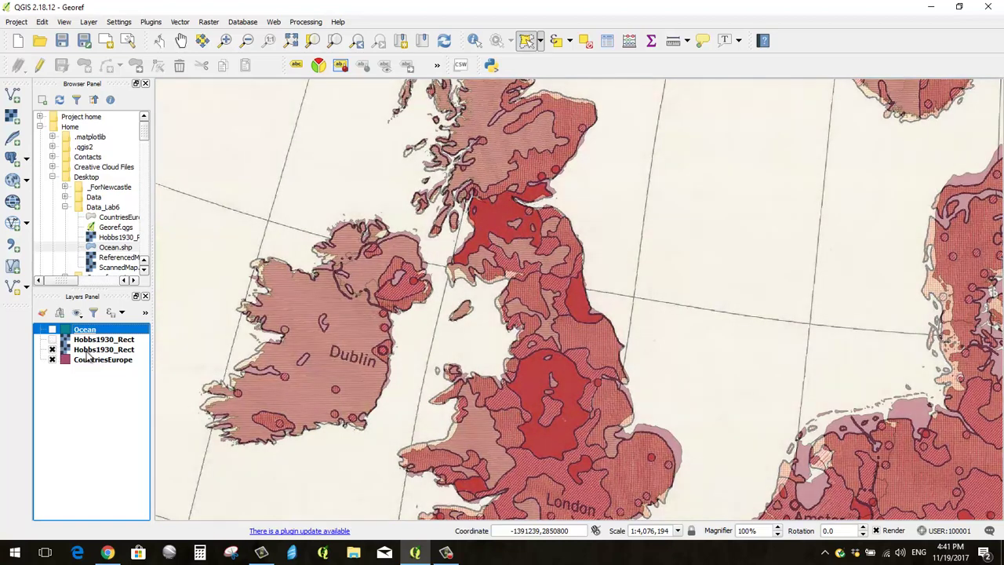
- Remove the duplicate Hobbs1930_Rect layer, then zoom and pan onto Scotland
{"action": "left_click", "coordinate": [52, 341]}
{"action": "right_click", "coordinate": [88, 350]}
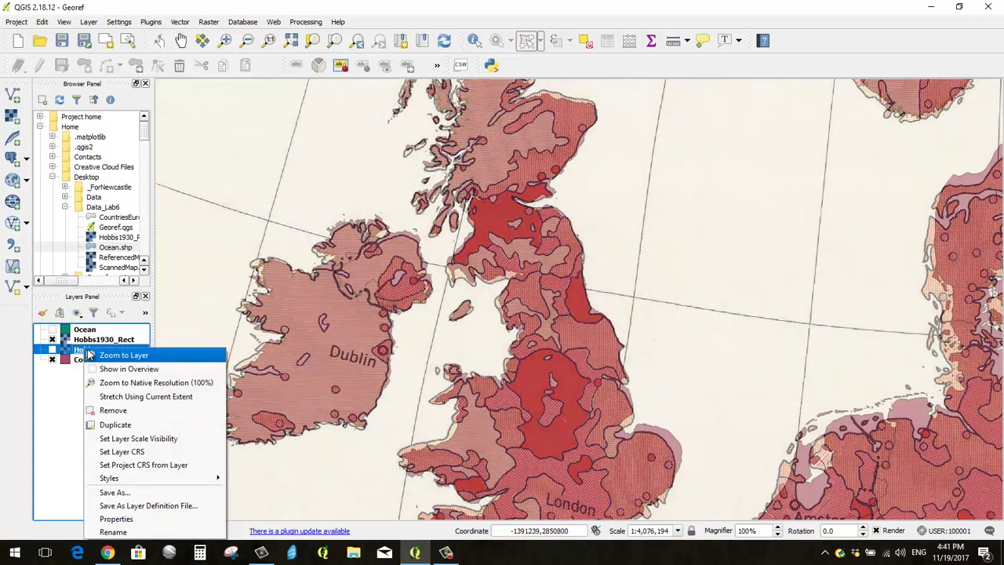
{"action": "left_click", "coordinate": [109, 409]}
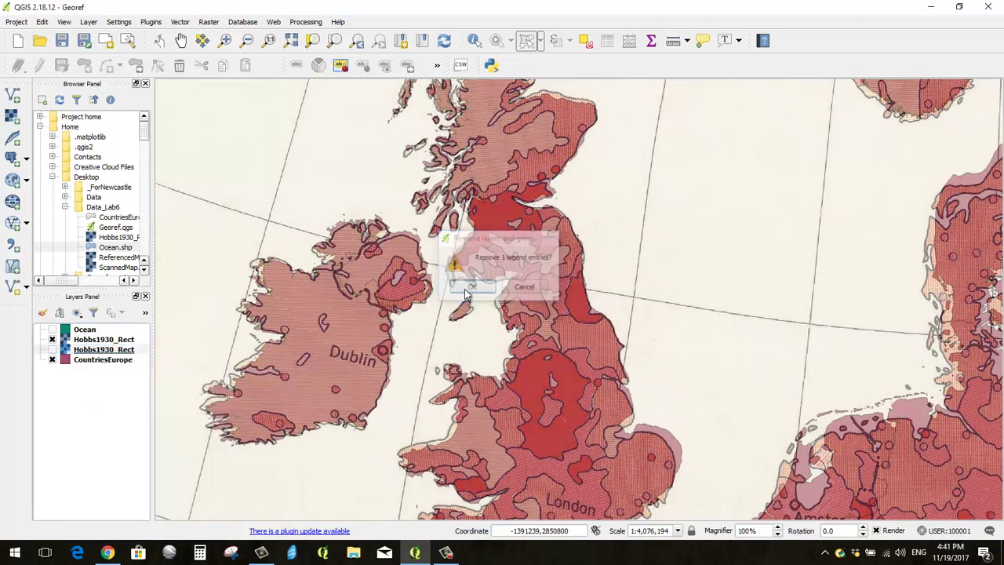
{"action": "left_click", "coordinate": [470, 289]}
{"action": "scroll", "coordinate": [572, 273], "scroll_direction": "up", "scroll_amount": 1}
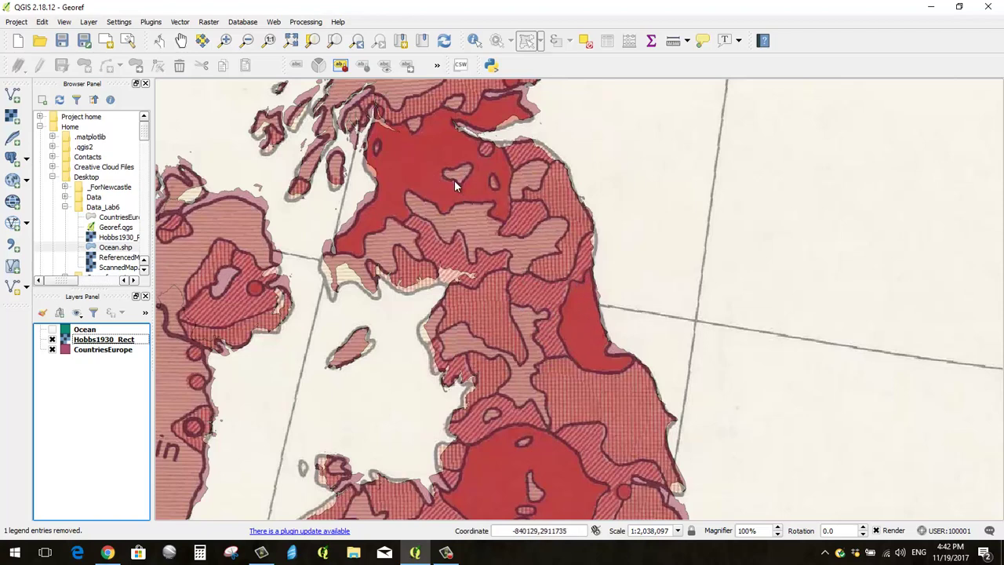
{"action": "left_click_drag", "start_coordinate": [549, 205], "coordinate": [504, 279]}
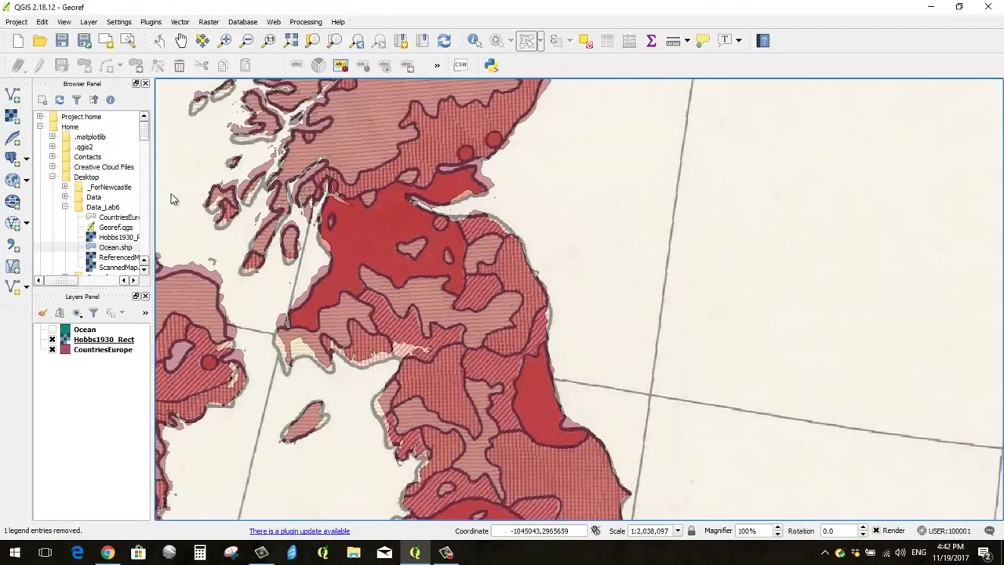
- Define a new Polygon shapefile layer using the USER:100001 generated CRS
{"action": "left_click", "coordinate": [88, 22]}
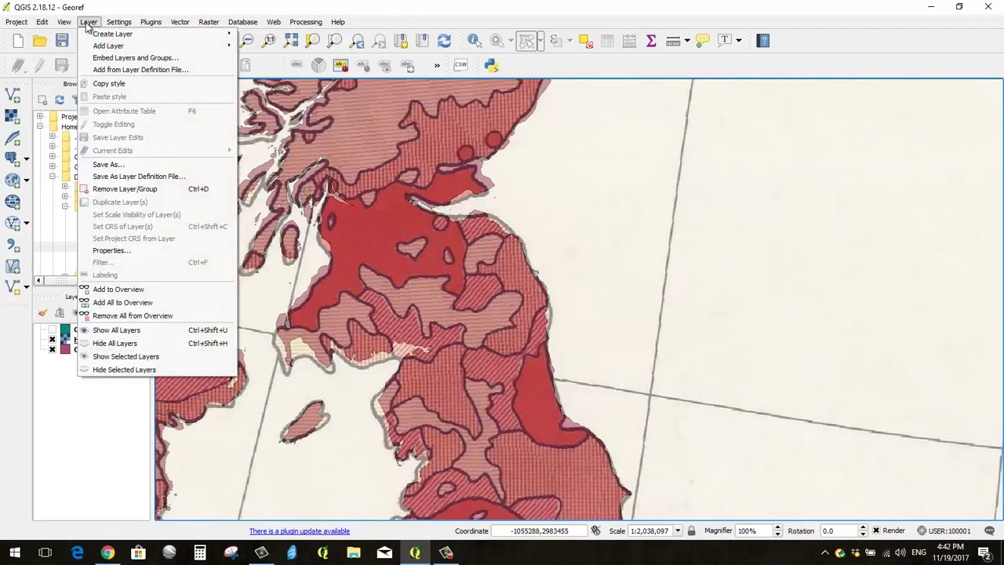
{"action": "mouse_move", "coordinate": [96, 37]}
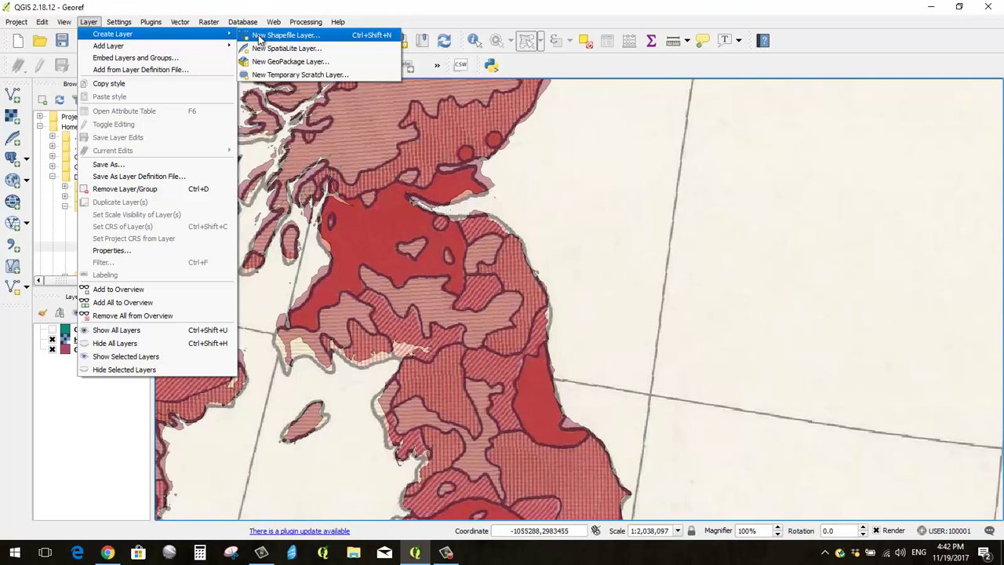
{"action": "left_click", "coordinate": [260, 39]}
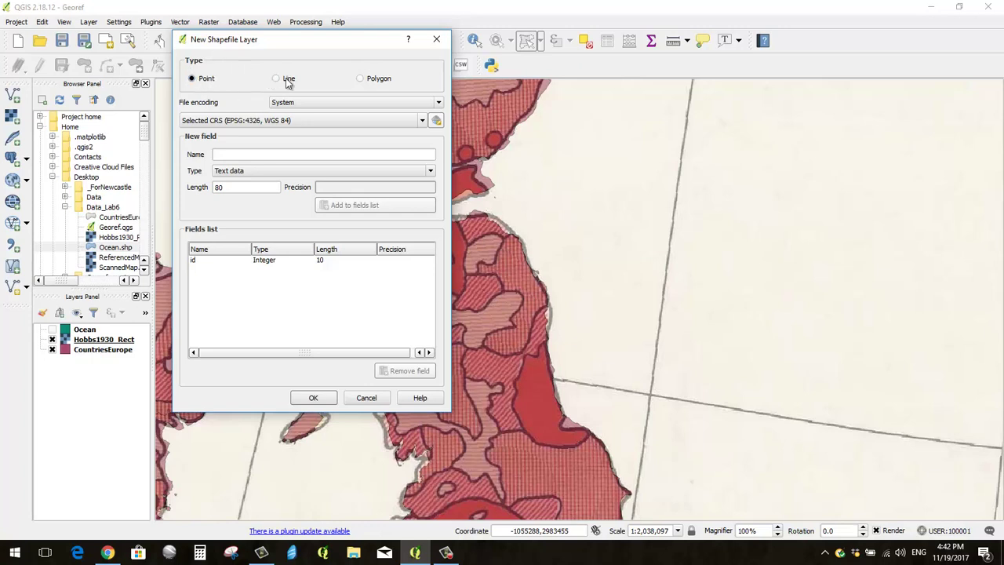
{"action": "left_click", "coordinate": [381, 82]}
{"action": "left_click", "coordinate": [310, 121]}
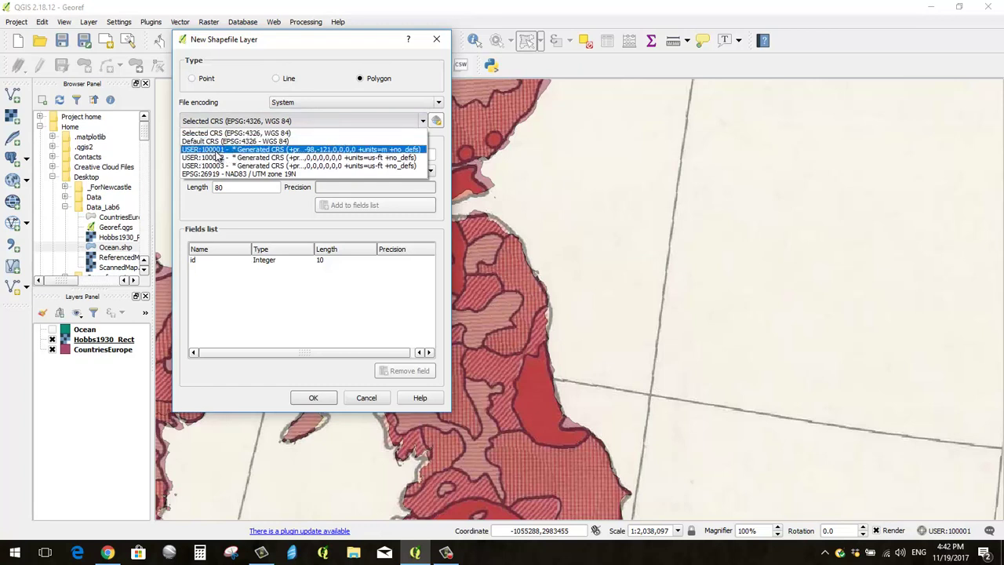
{"action": "left_click", "coordinate": [217, 150]}
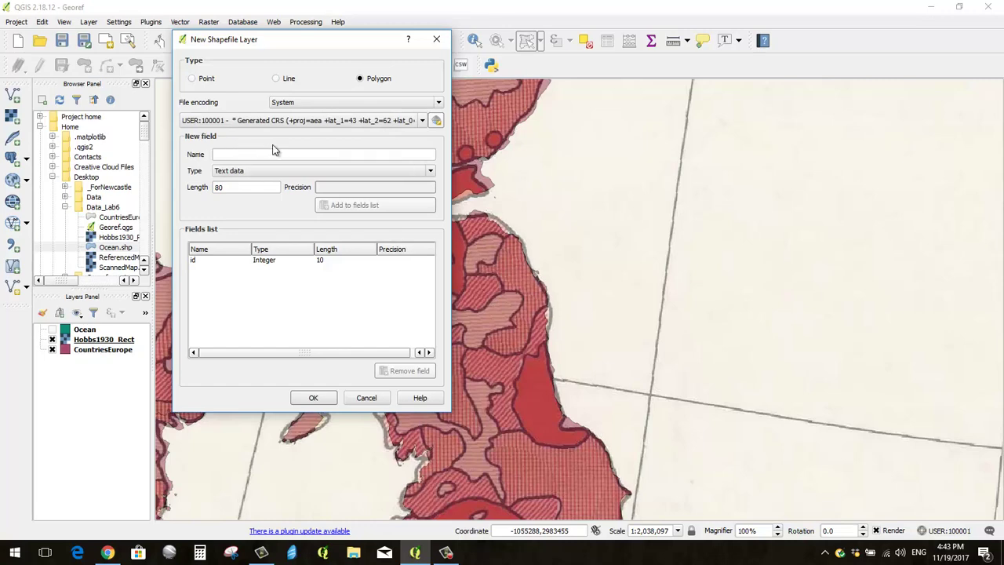
{"action": "left_click_drag", "start_coordinate": [334, 36], "coordinate": [265, 28]}
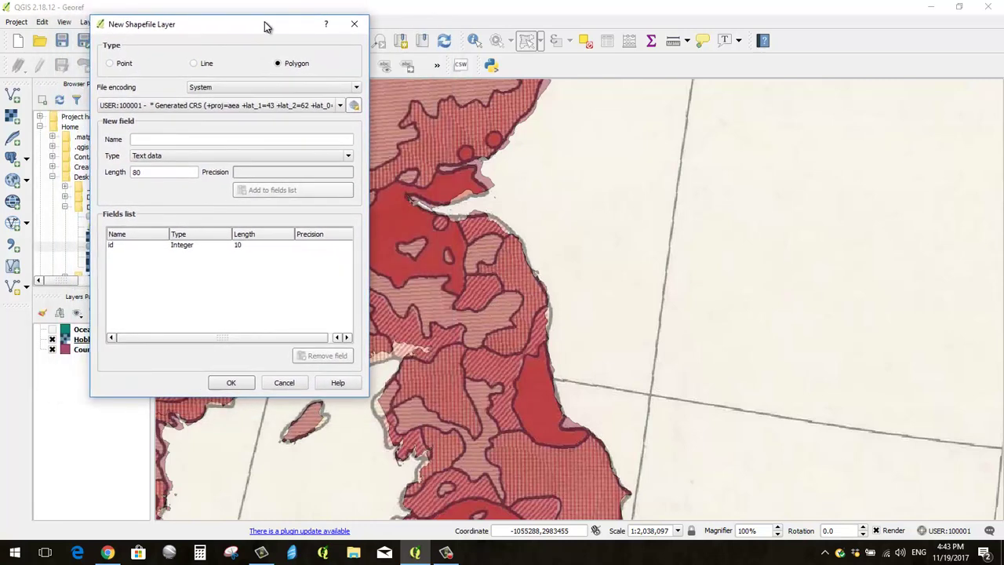
{"action": "left_click", "coordinate": [176, 140]}
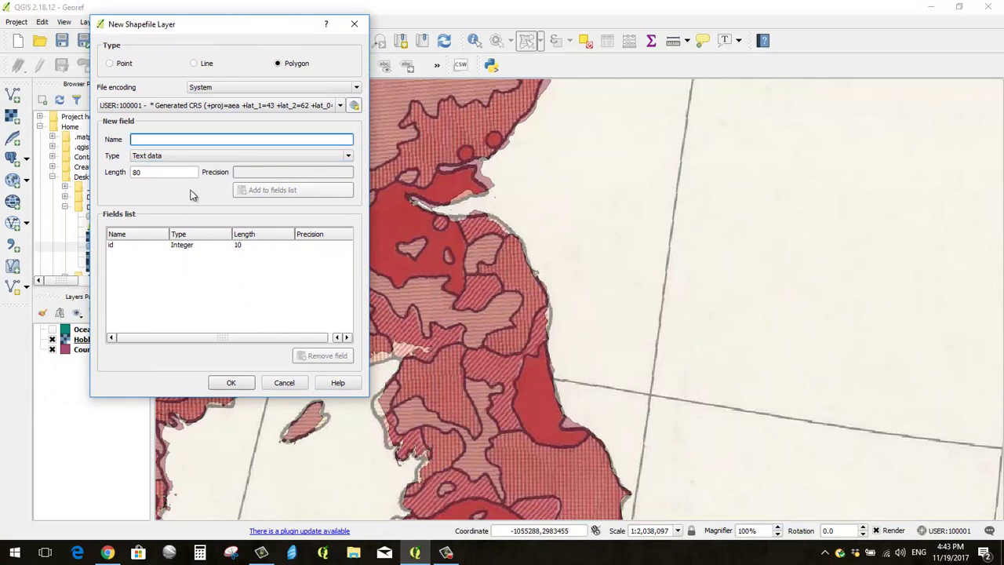
{"action": "left_click", "coordinate": [232, 383]}
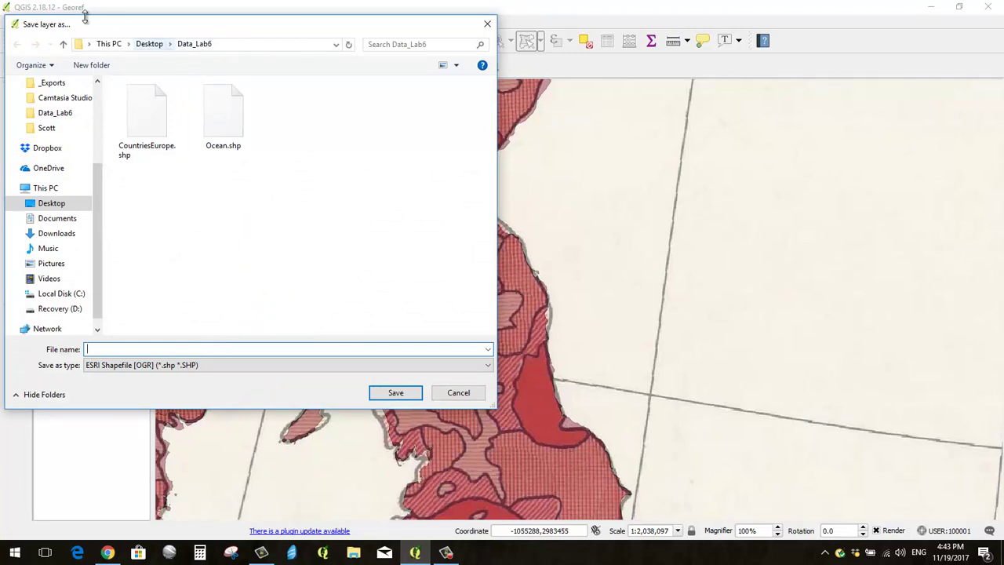
- Save the empty shapefile as ManfDens_o50 in Desktop > Data_Lab6
{"action": "left_click", "coordinate": [109, 44]}
{"action": "double_click", "coordinate": [157, 117]}
{"action": "double_click", "coordinate": [314, 125]}
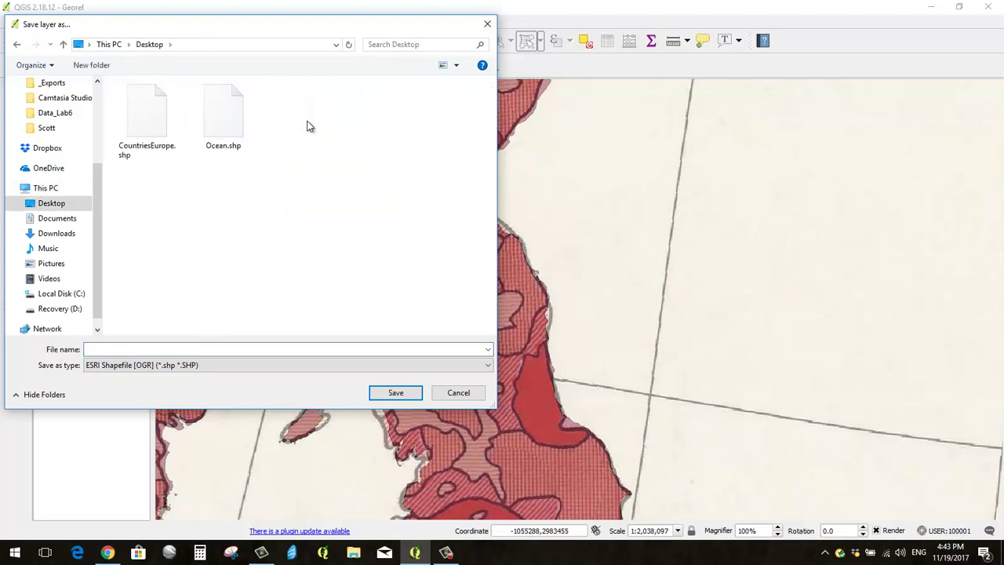
{"action": "left_click", "coordinate": [259, 349]}
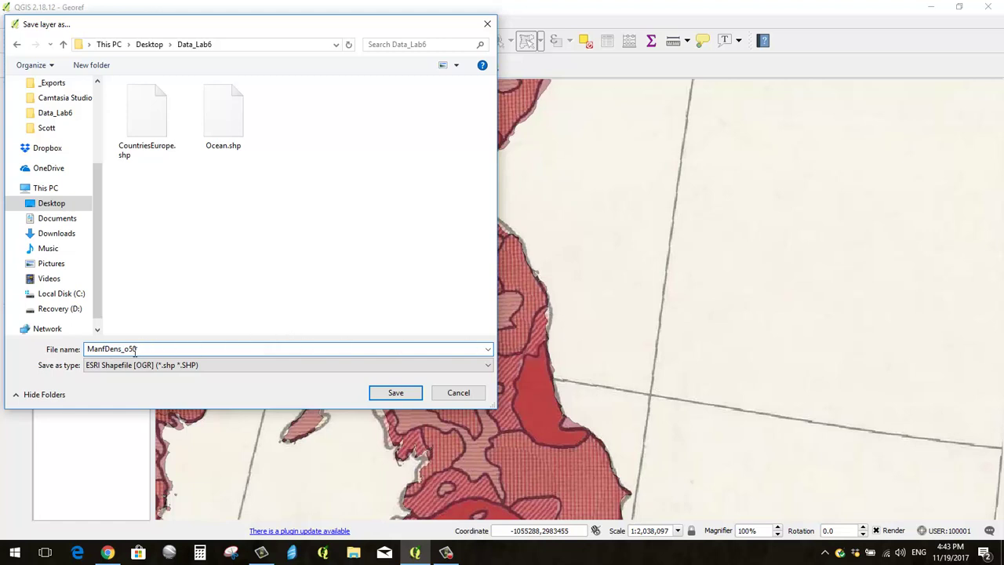
{"action": "left_click", "coordinate": [142, 349]}
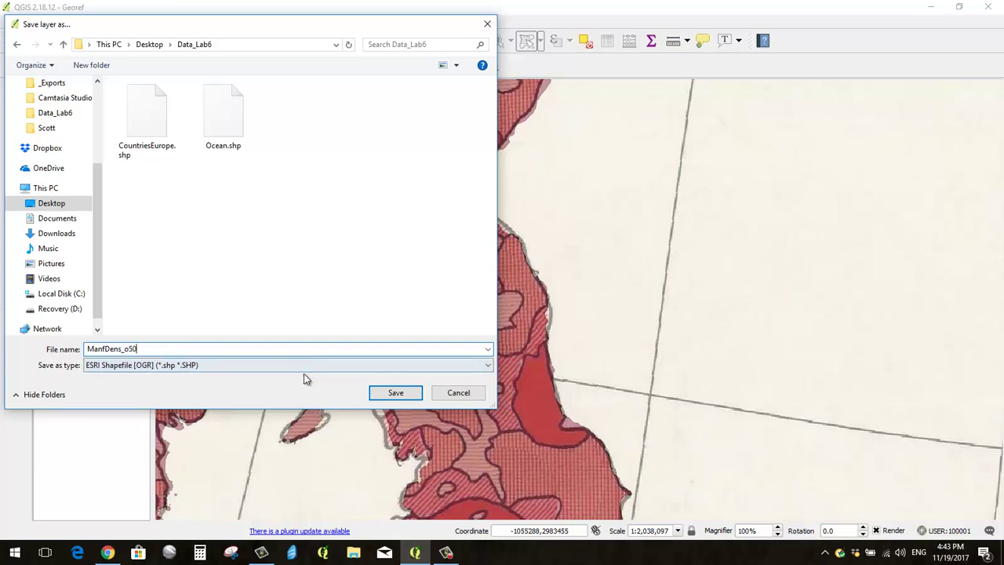
{"action": "left_click", "coordinate": [404, 394]}
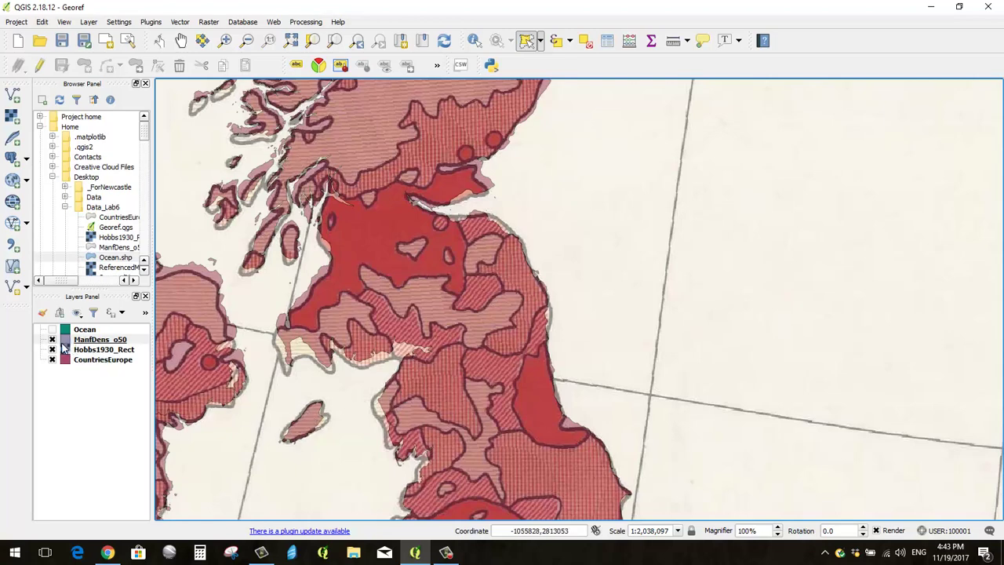
- Put the ManfDens_o50 layer into edit mode with the Add Polygon Feature tool active
{"action": "left_click", "coordinate": [72, 347]}
{"action": "left_click", "coordinate": [72, 340]}
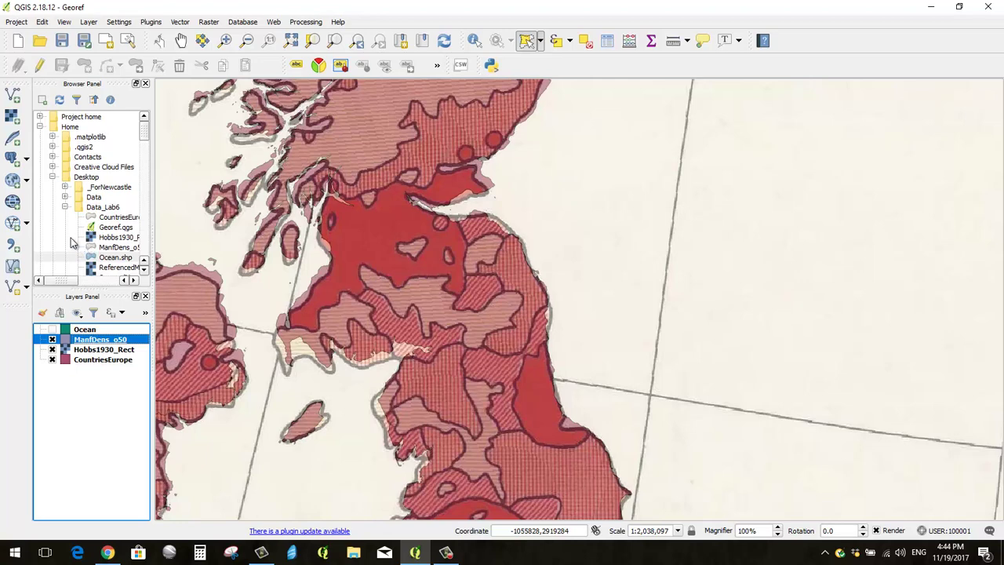
{"action": "left_click", "coordinate": [86, 209]}
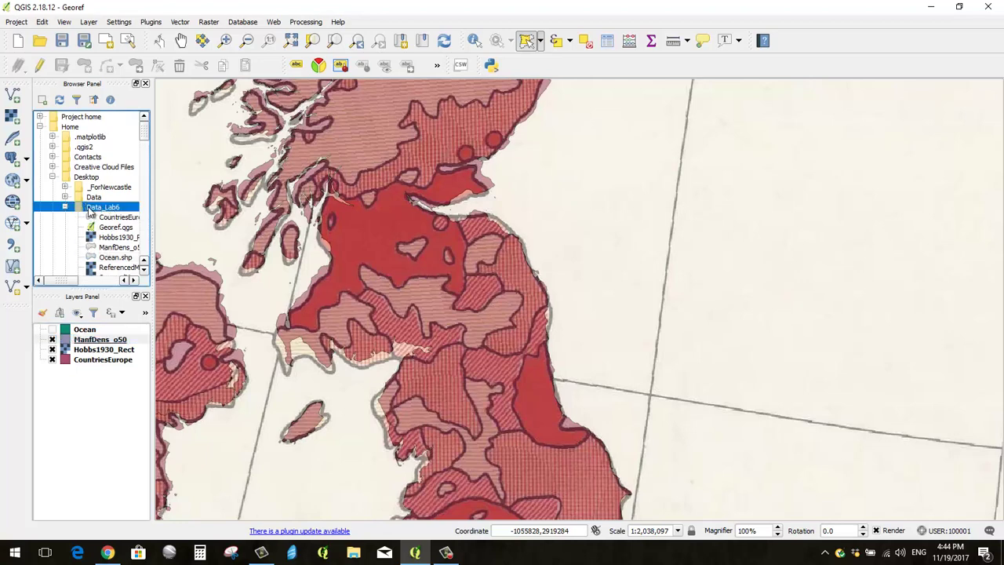
{"action": "left_click", "coordinate": [111, 247]}
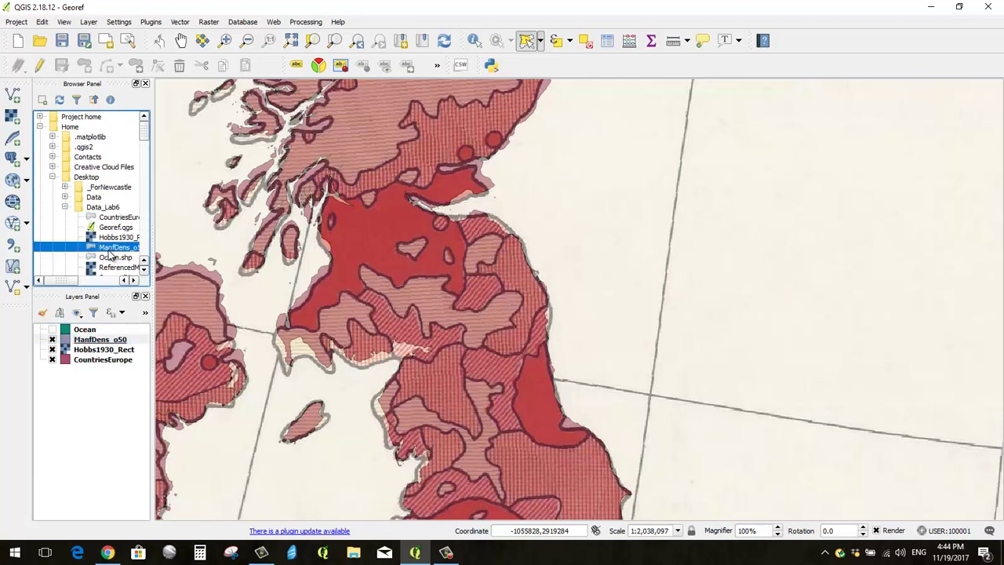
{"action": "left_click", "coordinate": [90, 344]}
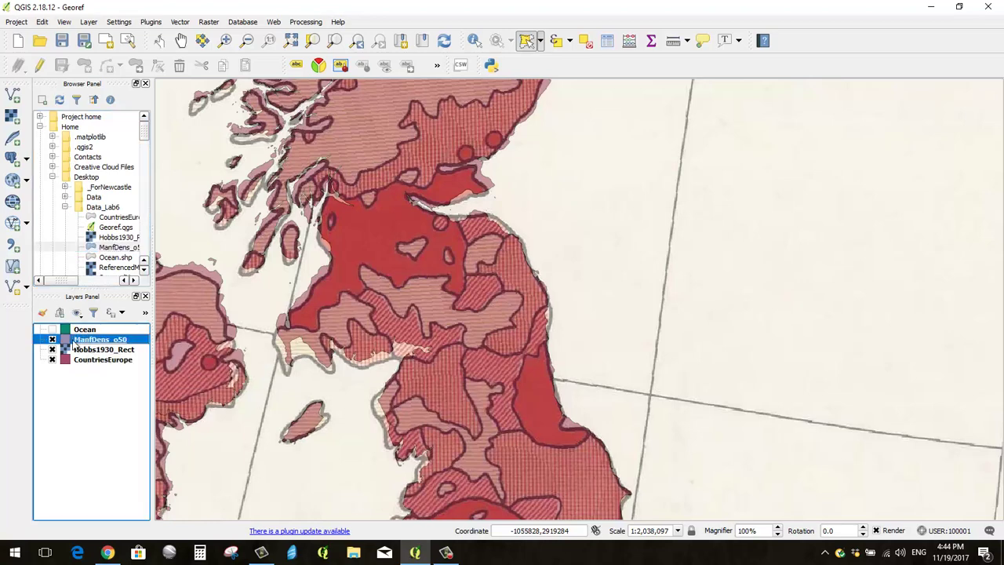
{"action": "left_click", "coordinate": [41, 68]}
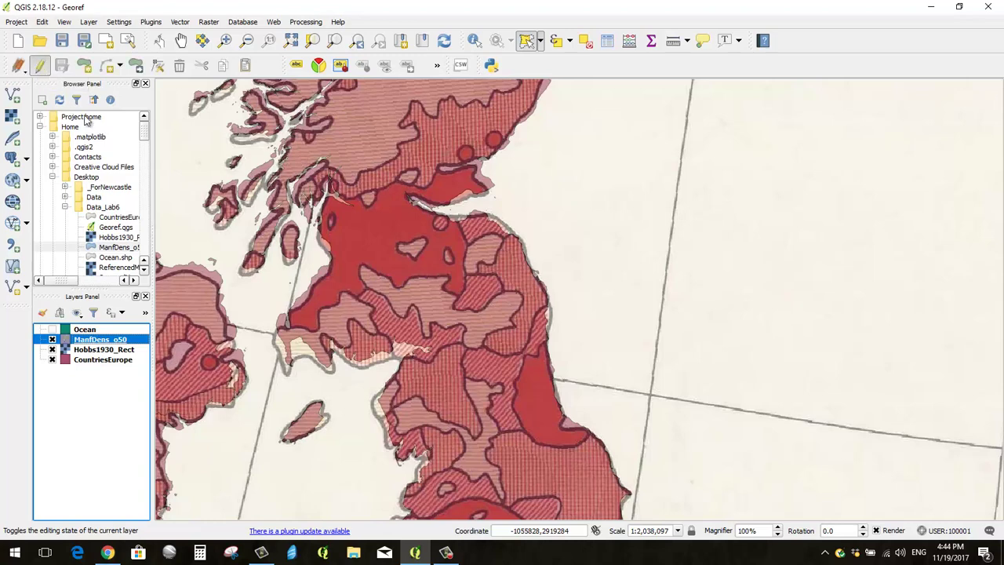
{"action": "left_click", "coordinate": [83, 66]}
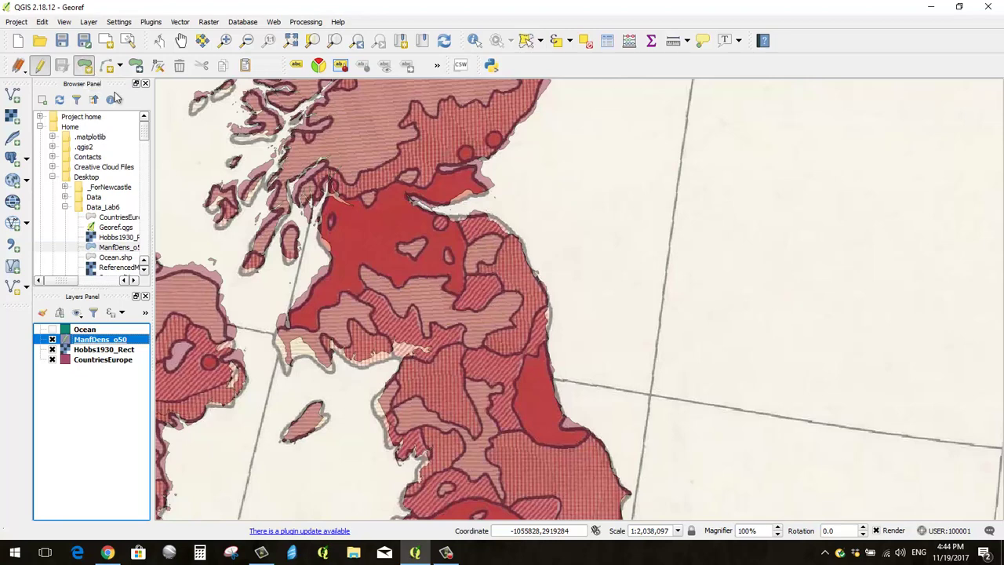
{"action": "scroll", "coordinate": [553, 459], "scroll_direction": "up", "scroll_amount": 1}
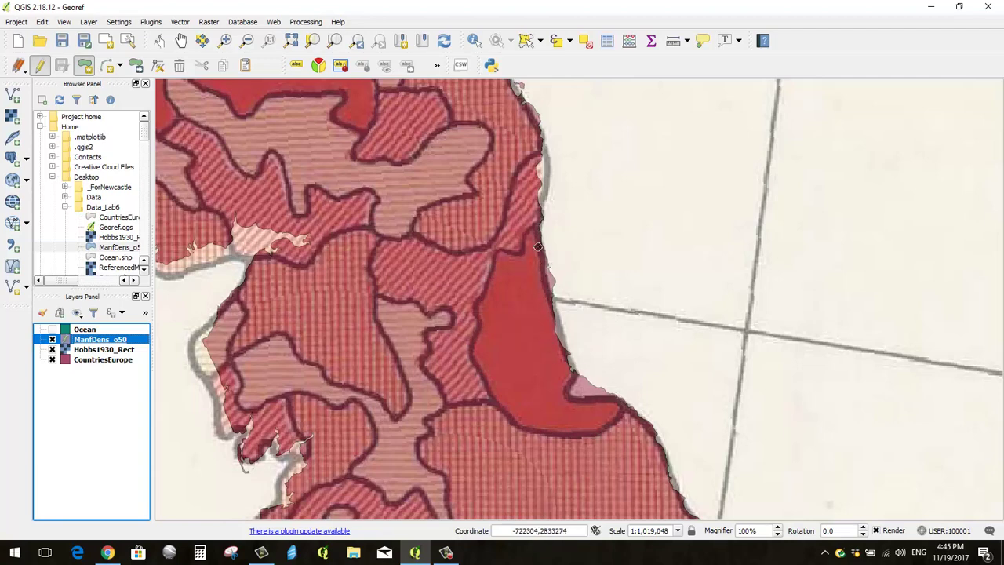
{"action": "left_click", "coordinate": [52, 350]}
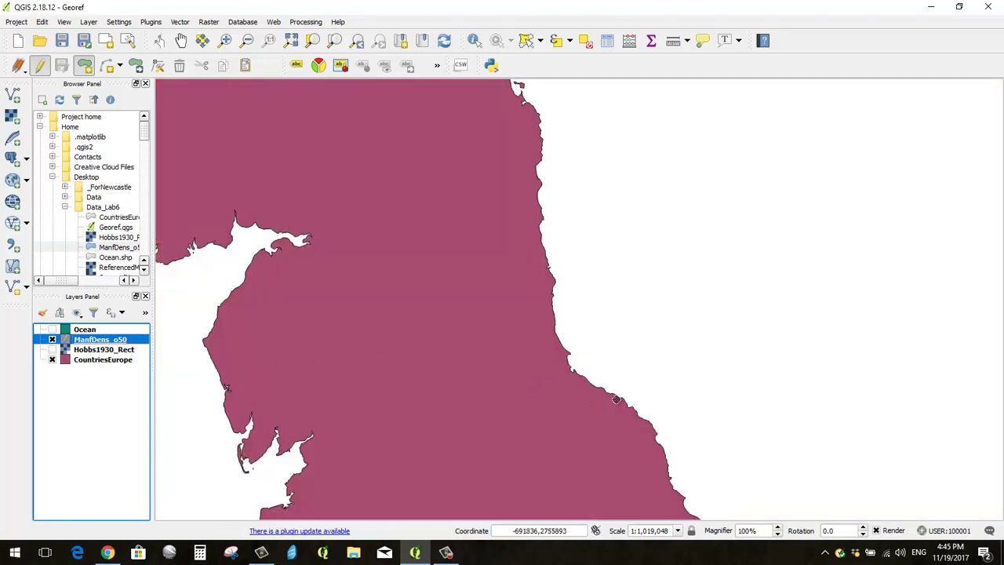
{"action": "left_click", "coordinate": [52, 350]}
{"action": "left_click", "coordinate": [51, 361]}
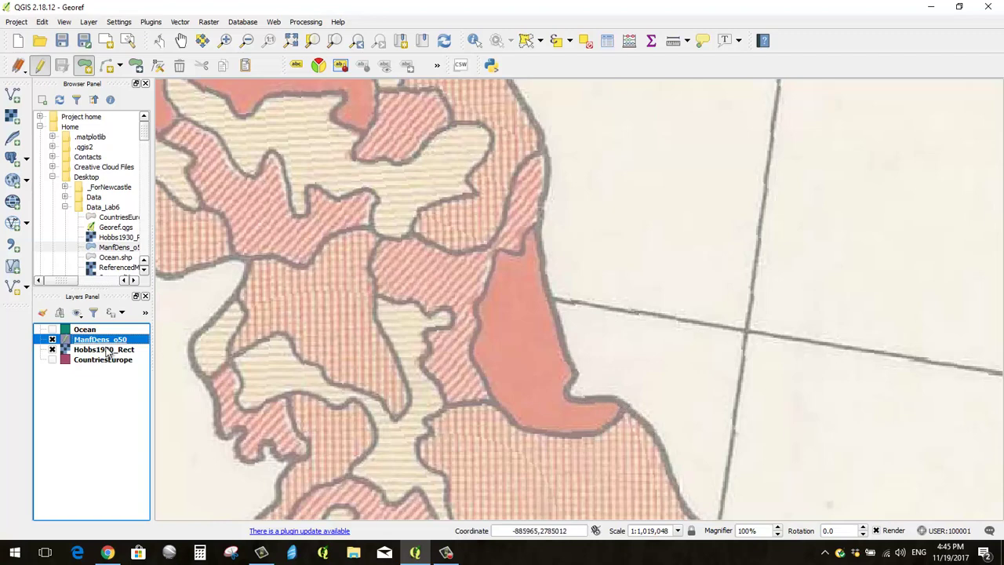
{"action": "left_click", "coordinate": [52, 360]}
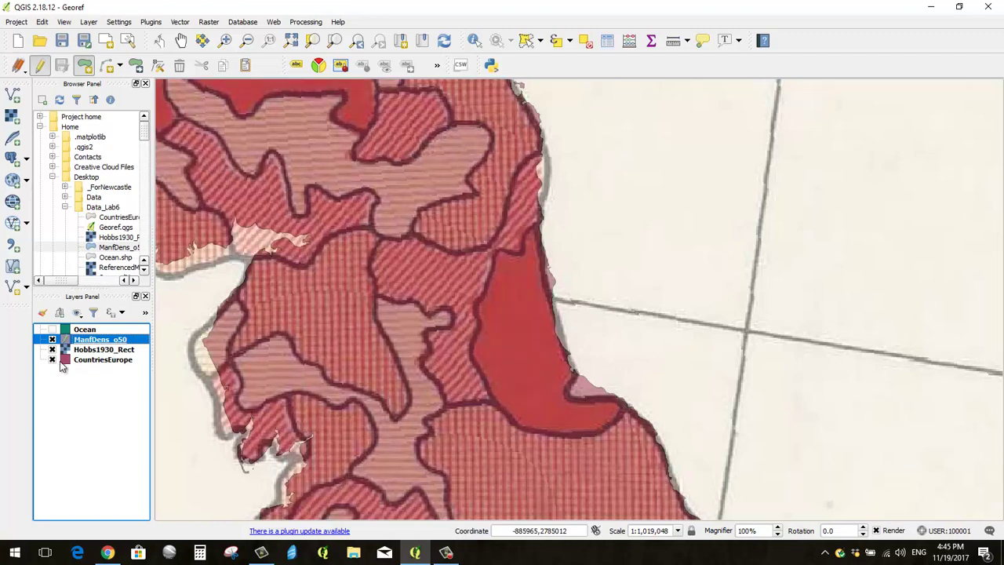
- Trace vertices down the dark red area's inland boundary, deleting misplaced ones
{"action": "left_click", "coordinate": [570, 219]}
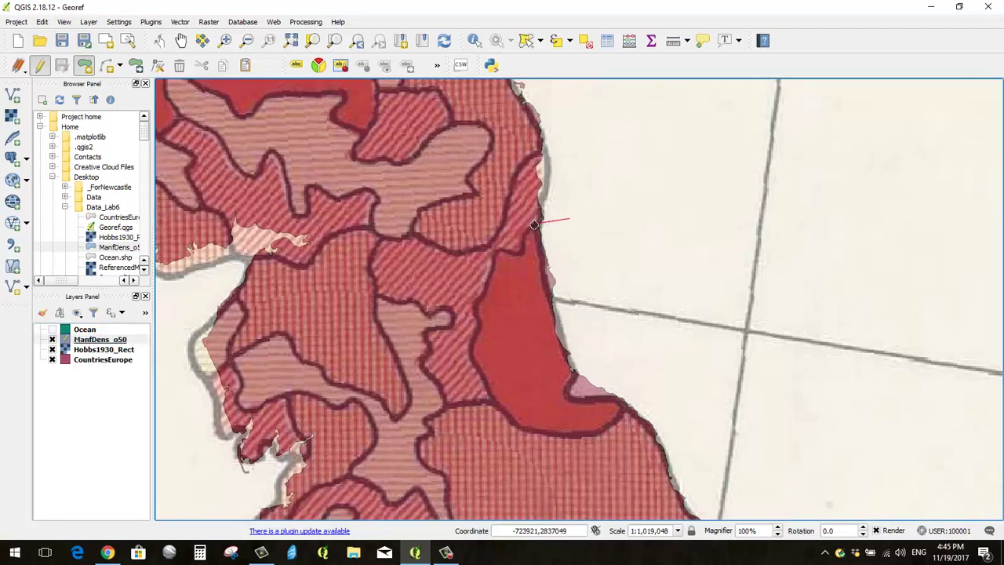
{"action": "left_click", "coordinate": [535, 227]}
{"action": "left_click", "coordinate": [509, 252]}
{"action": "left_click", "coordinate": [495, 252]}
{"action": "left_click", "coordinate": [494, 260]}
{"action": "left_click", "coordinate": [494, 267]}
{"action": "left_click", "coordinate": [491, 274]}
{"action": "key", "text": "BackSpace"}
{"action": "key", "text": "BackSpace"}
{"action": "key", "text": "BackSpace"}
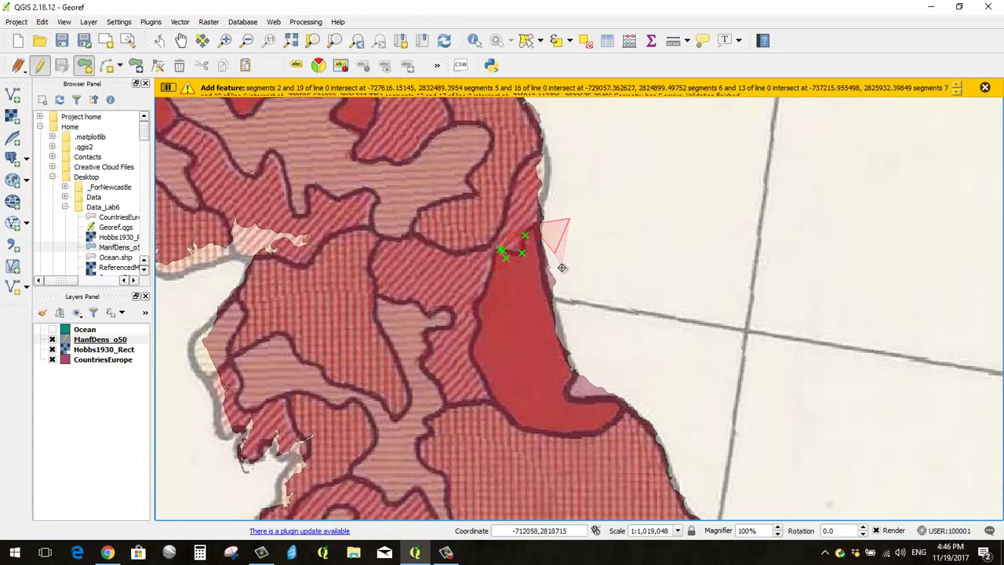
{"action": "key", "text": "BackSpace"}
{"action": "key", "text": "BackSpace"}
{"action": "key", "text": "BackSpace"}
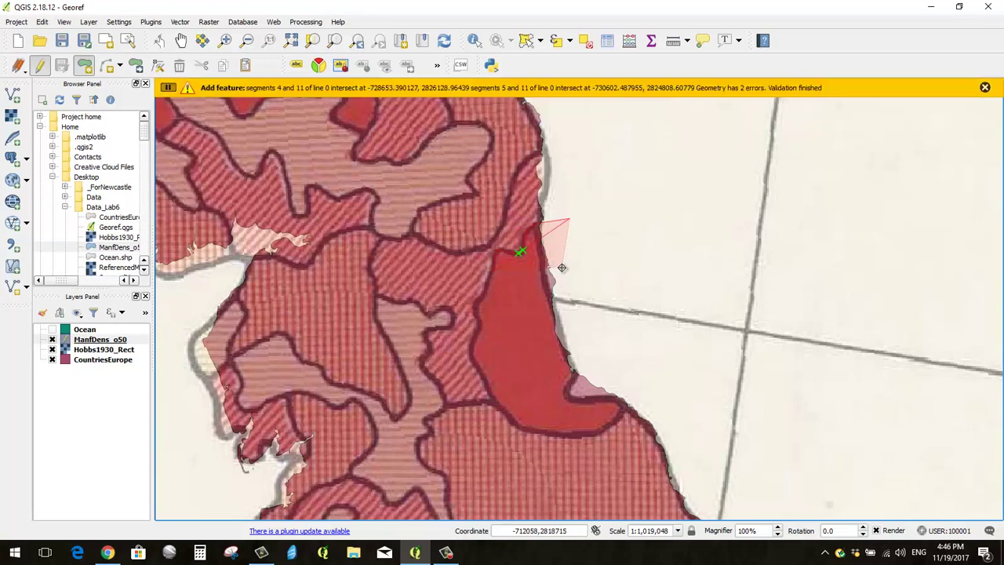
{"action": "left_click", "coordinate": [478, 303]}
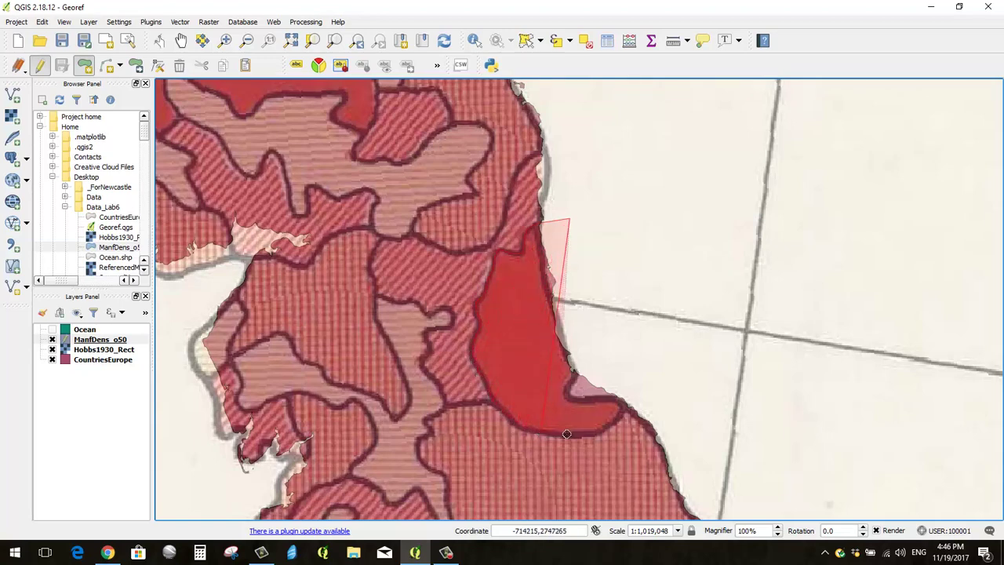
- Extend the outline's southern and seaward corners out over the sea, checking it against the underlying layers
{"action": "left_click", "coordinate": [600, 430]}
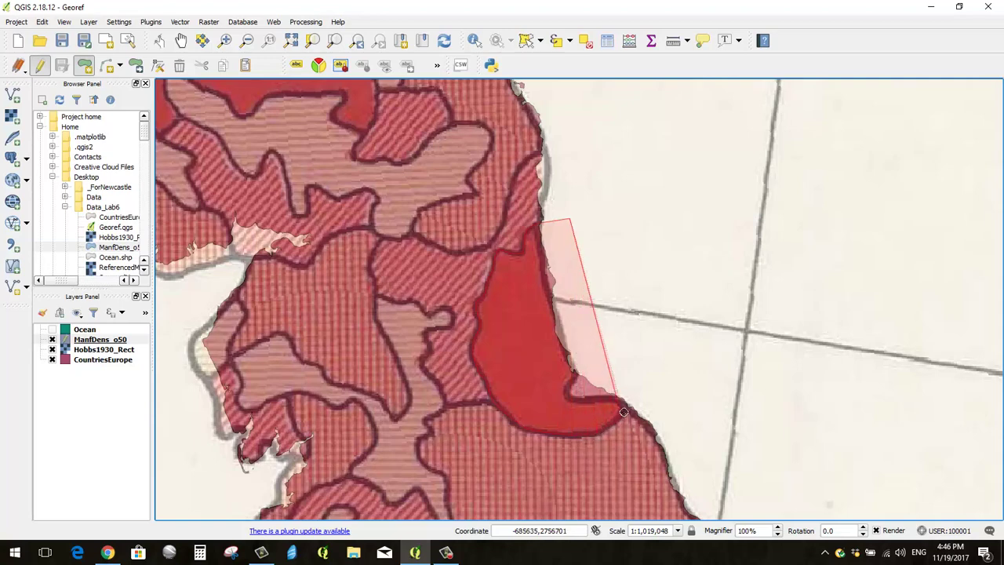
{"action": "left_click", "coordinate": [612, 394]}
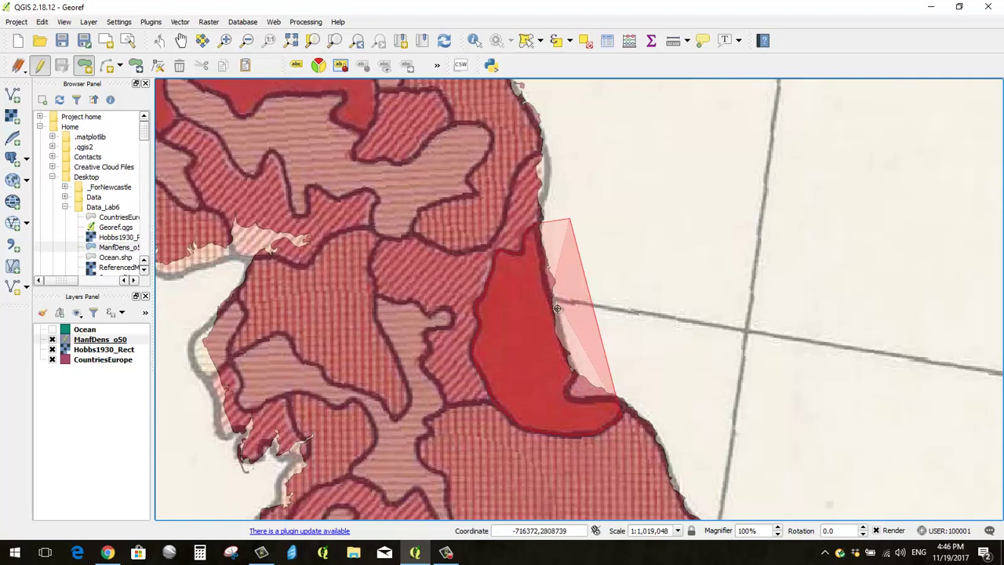
{"action": "right_click", "coordinate": [599, 403]}
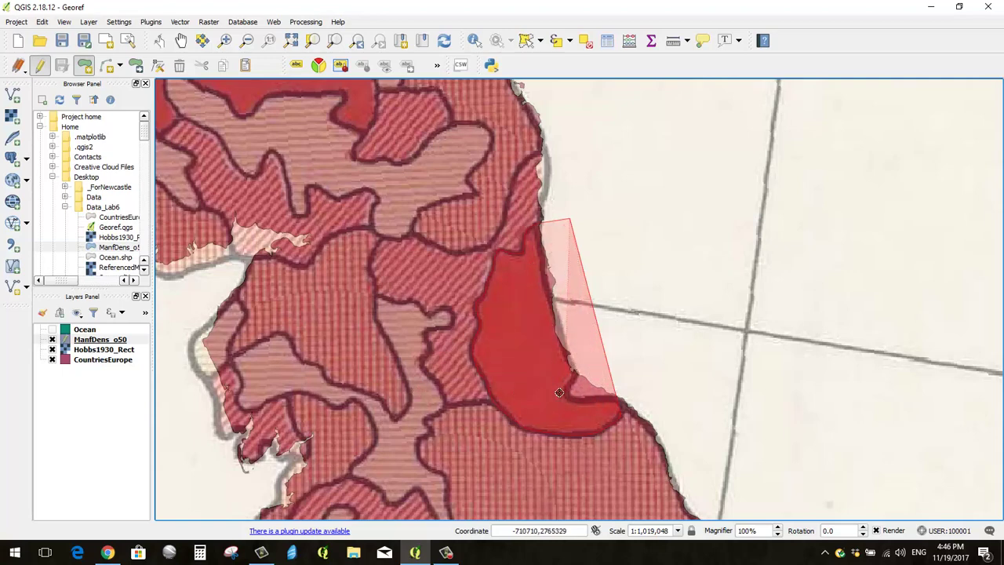
{"action": "left_click", "coordinate": [52, 353]}
{"action": "left_click", "coordinate": [51, 350]}
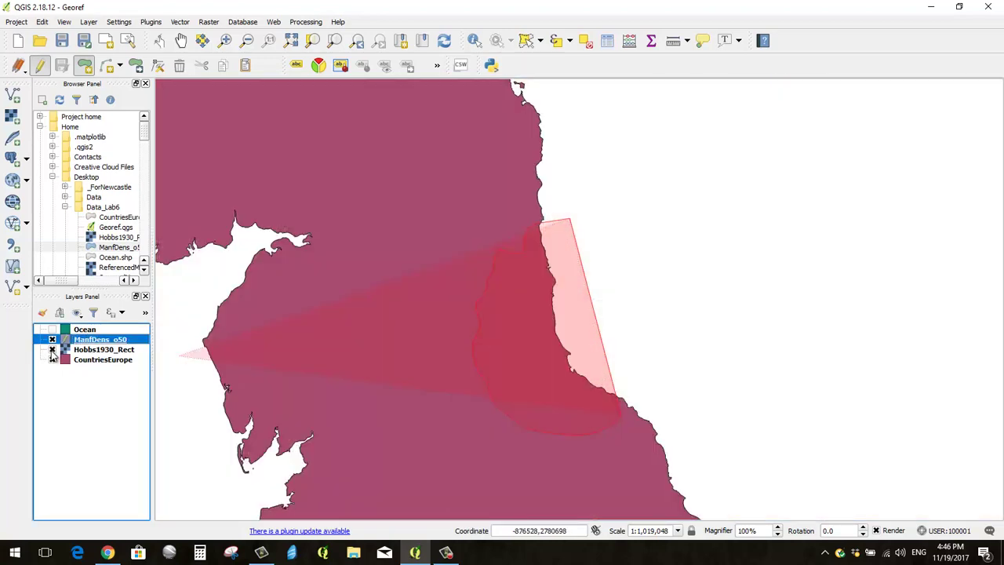
{"action": "left_click", "coordinate": [52, 350]}
{"action": "left_click", "coordinate": [51, 361]}
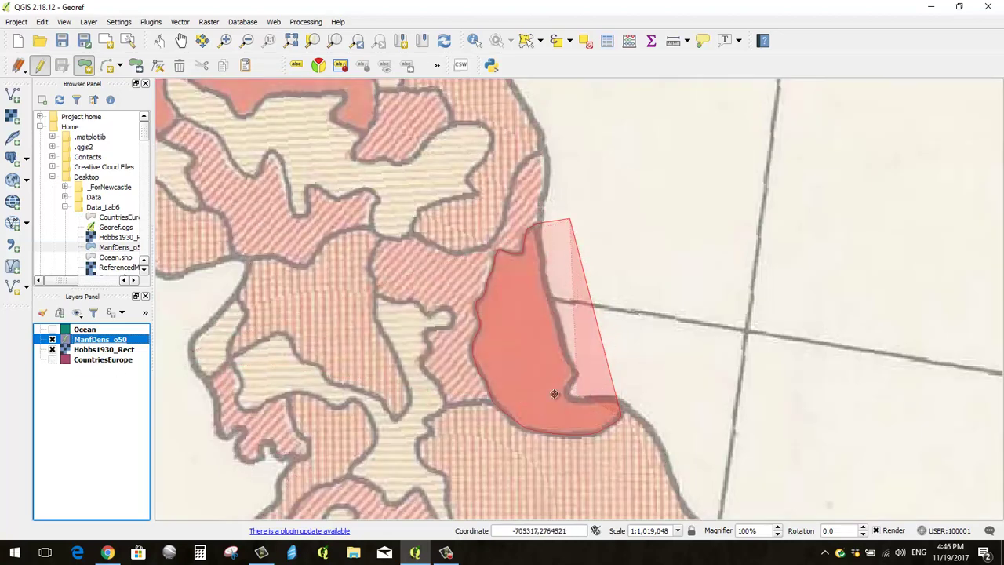
{"action": "left_click", "coordinate": [52, 359]}
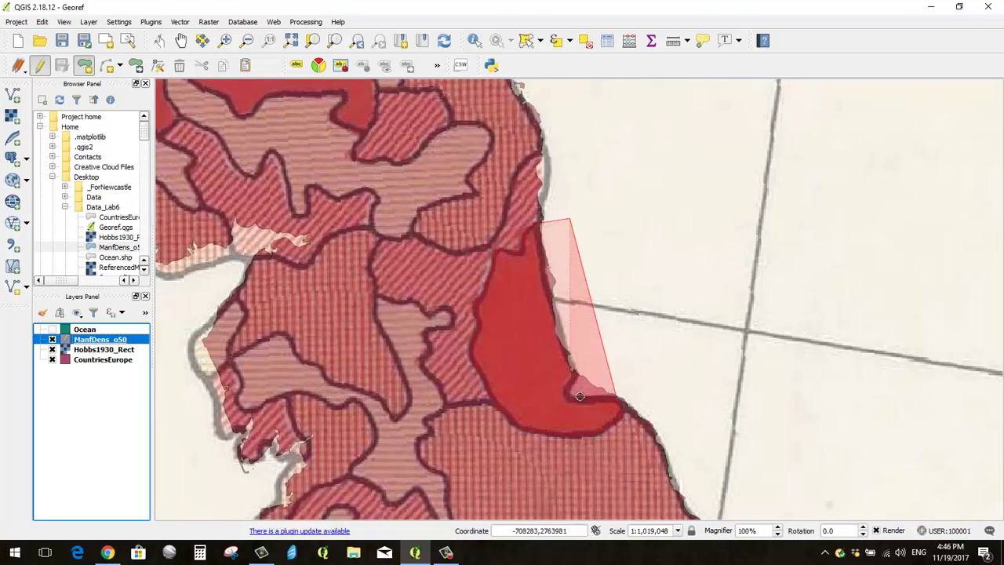
{"action": "left_click", "coordinate": [638, 384]}
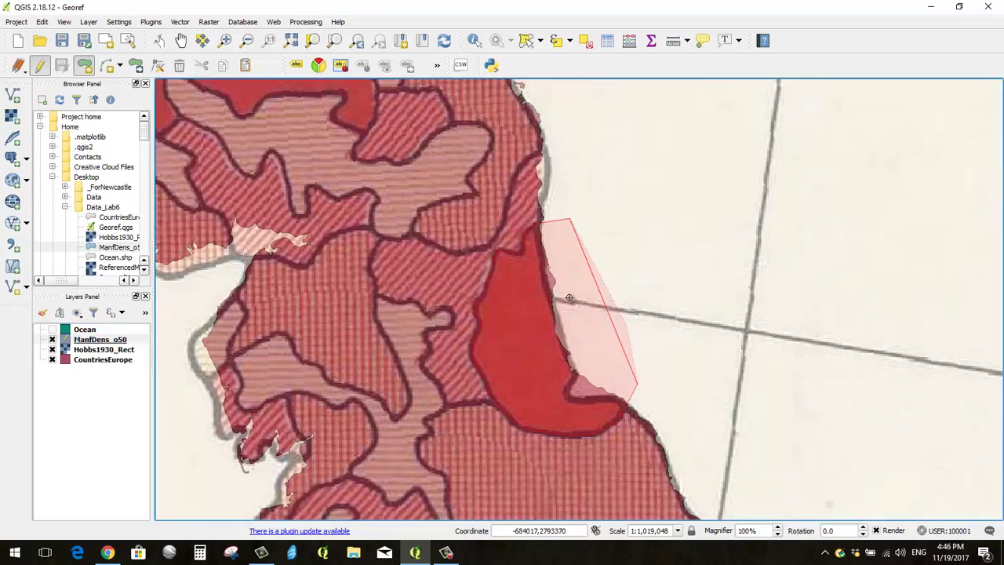
- Finish the coastal polygon, accept its attributes, and hide the Hobbs1930_Rect map
{"action": "right_click", "coordinate": [635, 255]}
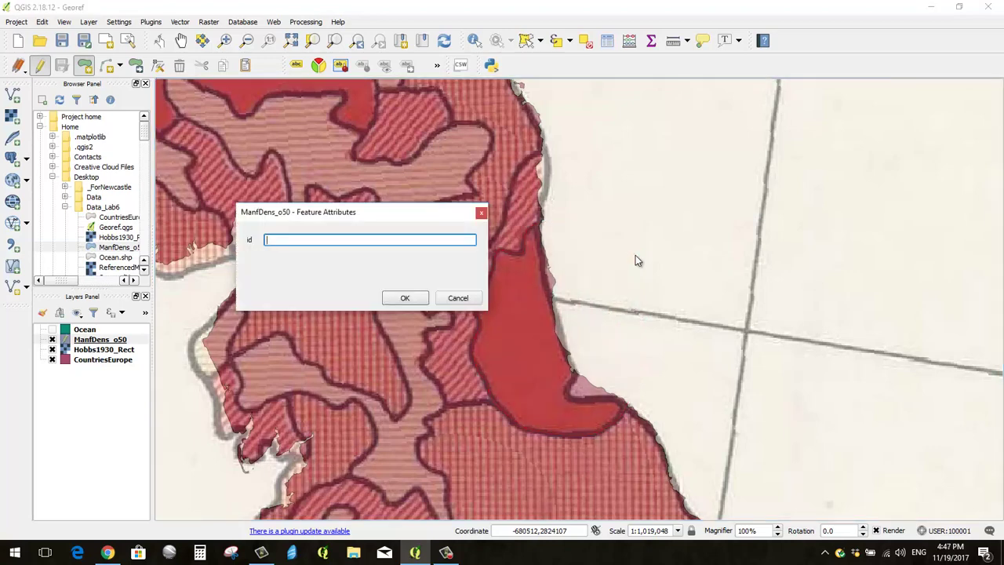
{"action": "key", "text": "Return"}
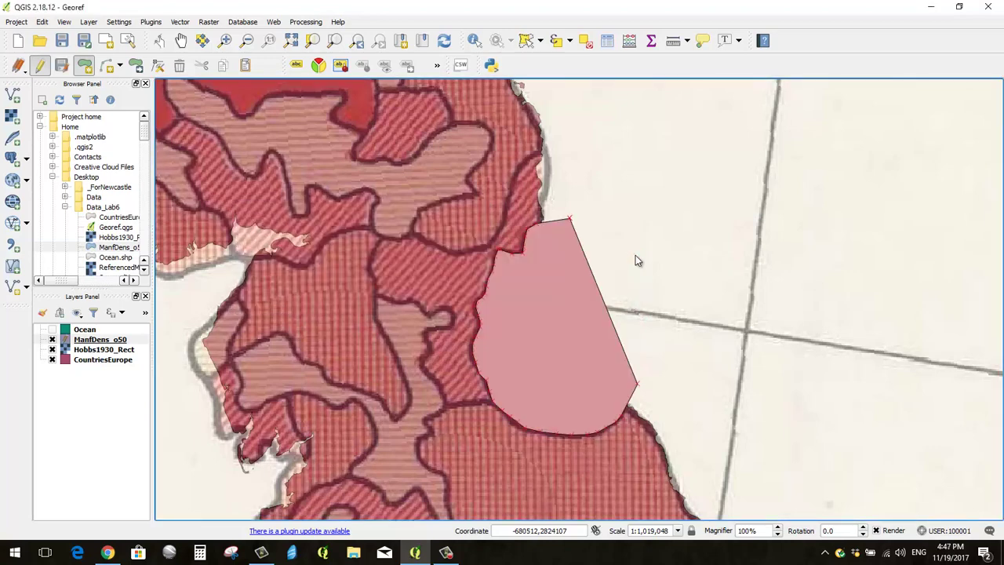
{"action": "left_click", "coordinate": [52, 349]}
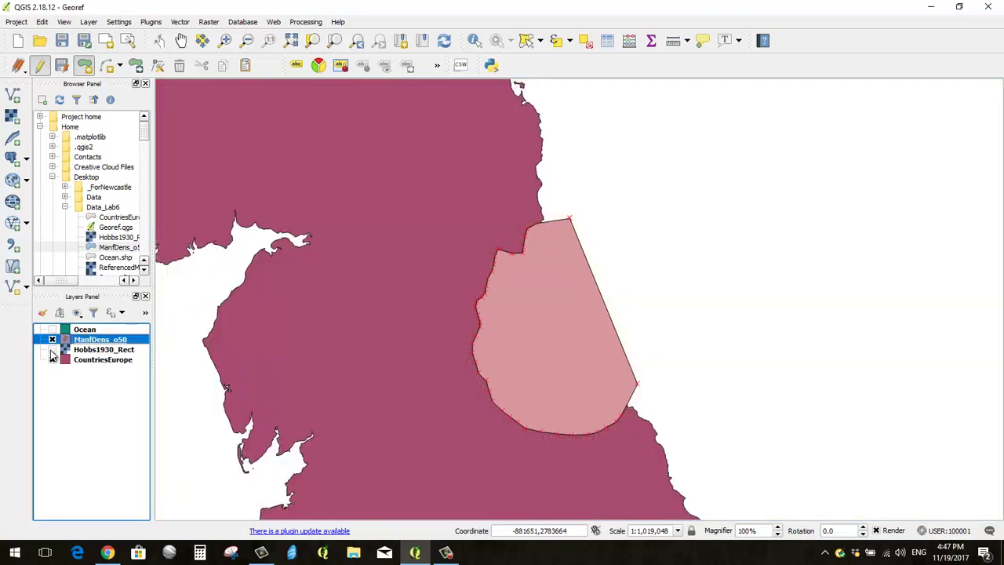
{"action": "scroll", "coordinate": [524, 242], "scroll_direction": "down", "scroll_amount": 2}
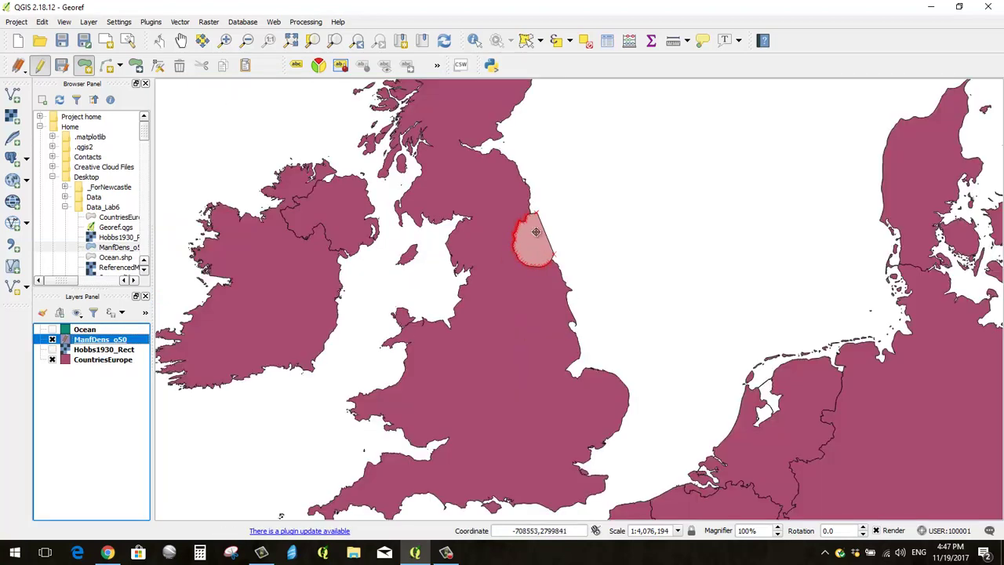
{"action": "scroll", "coordinate": [545, 224], "scroll_direction": "up", "scroll_amount": 1}
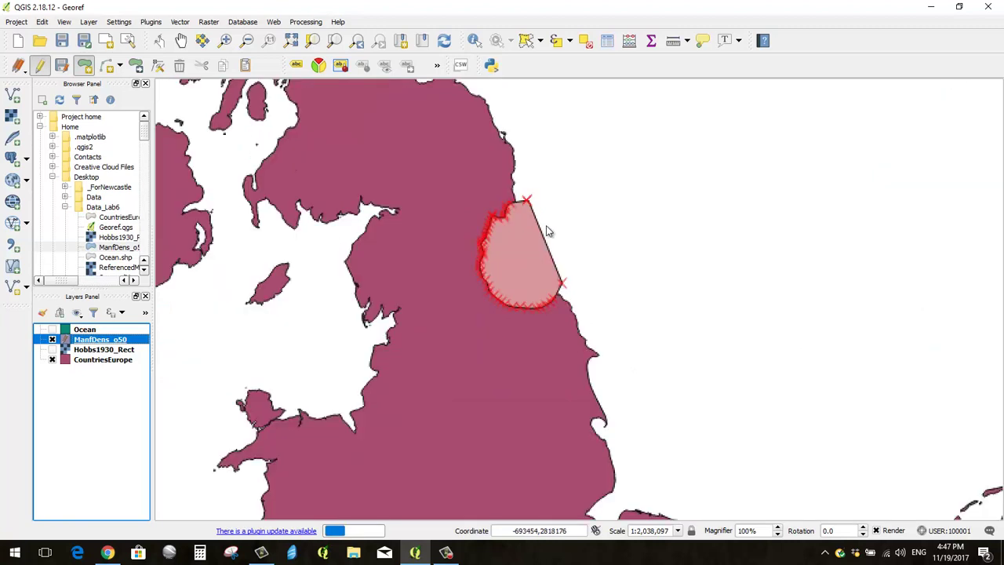
- Show the Ocean layer over the polygon and compare the coastline by toggling ManfDens_o50 and Ocean
{"action": "left_click", "coordinate": [52, 329]}
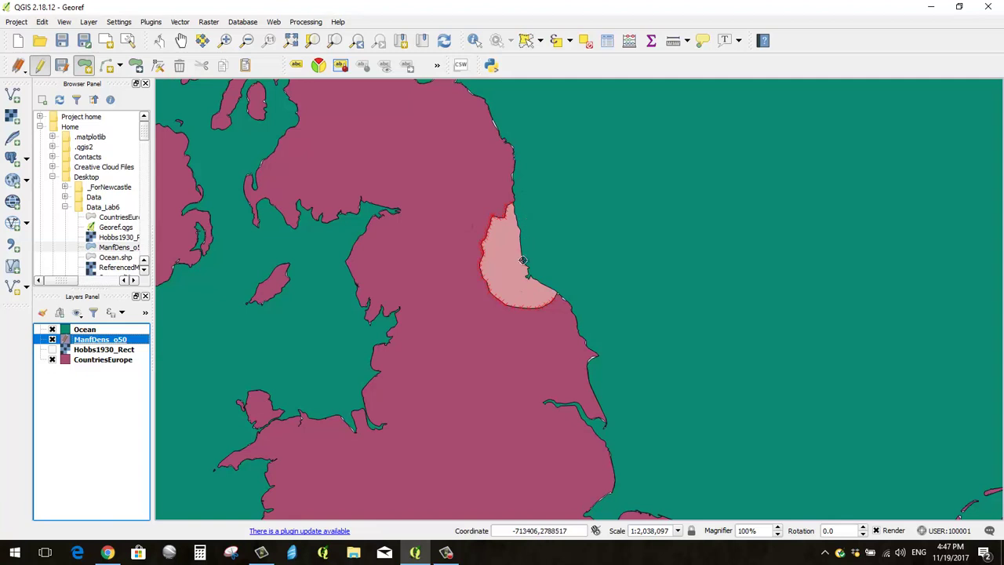
{"action": "scroll", "coordinate": [523, 261], "scroll_direction": "up", "scroll_amount": 1}
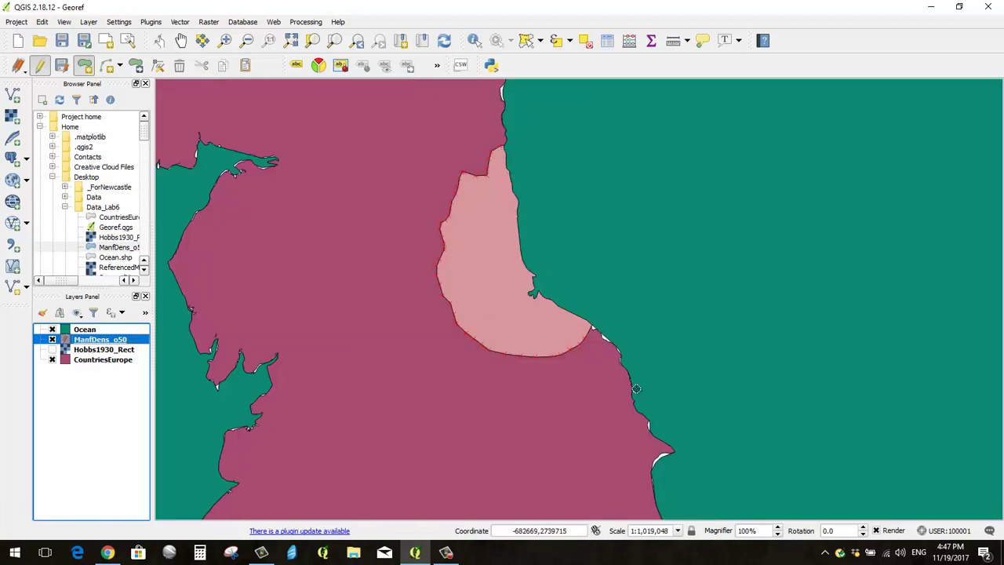
{"action": "scroll", "coordinate": [632, 393], "scroll_direction": "up", "scroll_amount": 1}
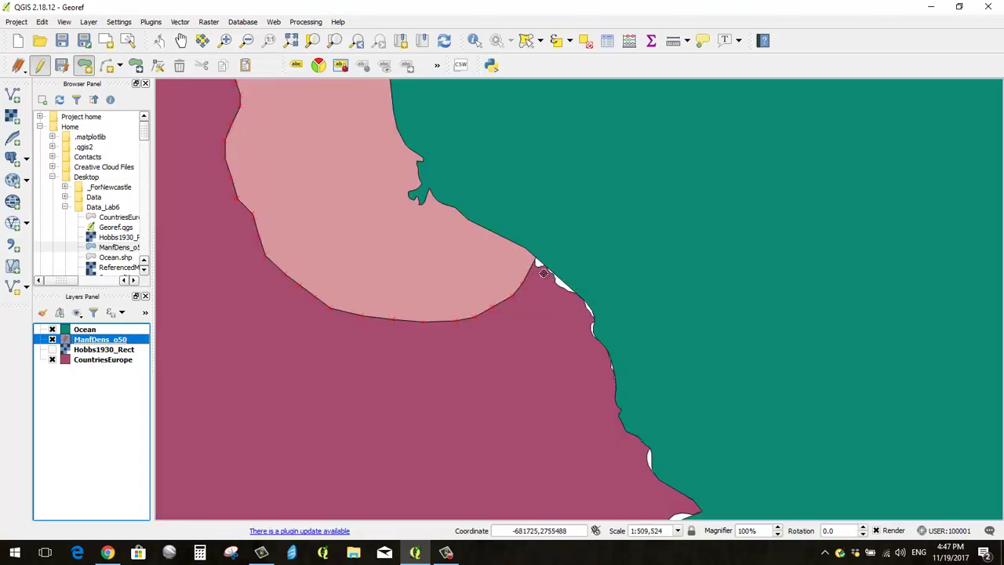
{"action": "scroll", "coordinate": [510, 264], "scroll_direction": "down", "scroll_amount": 2}
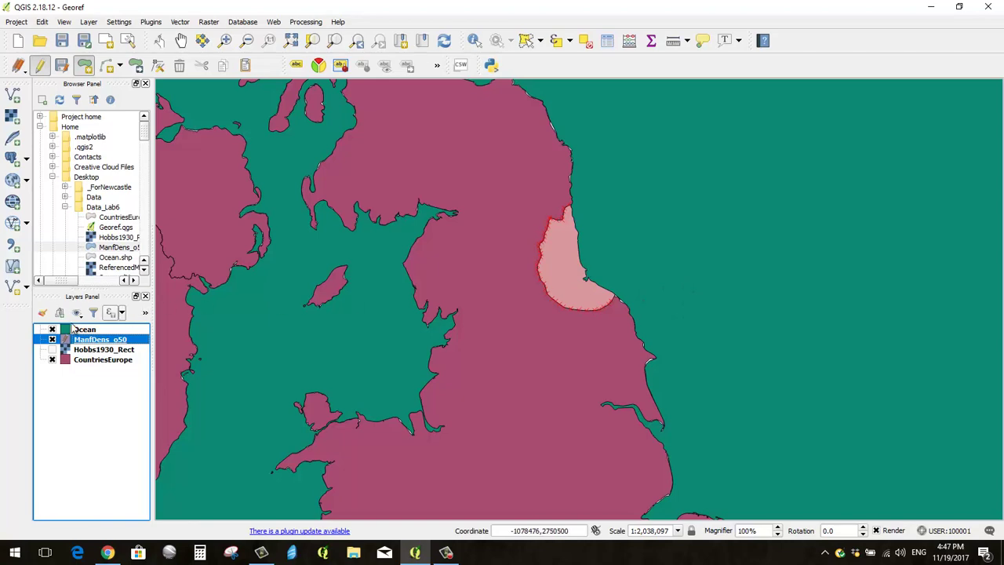
{"action": "left_click", "coordinate": [52, 340]}
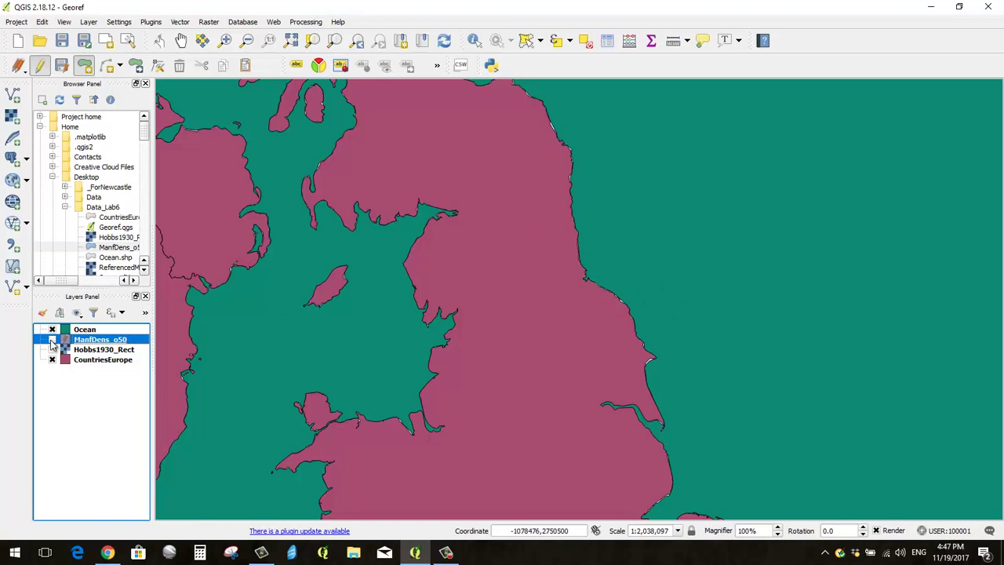
{"action": "left_click", "coordinate": [52, 339]}
{"action": "left_click", "coordinate": [52, 330]}
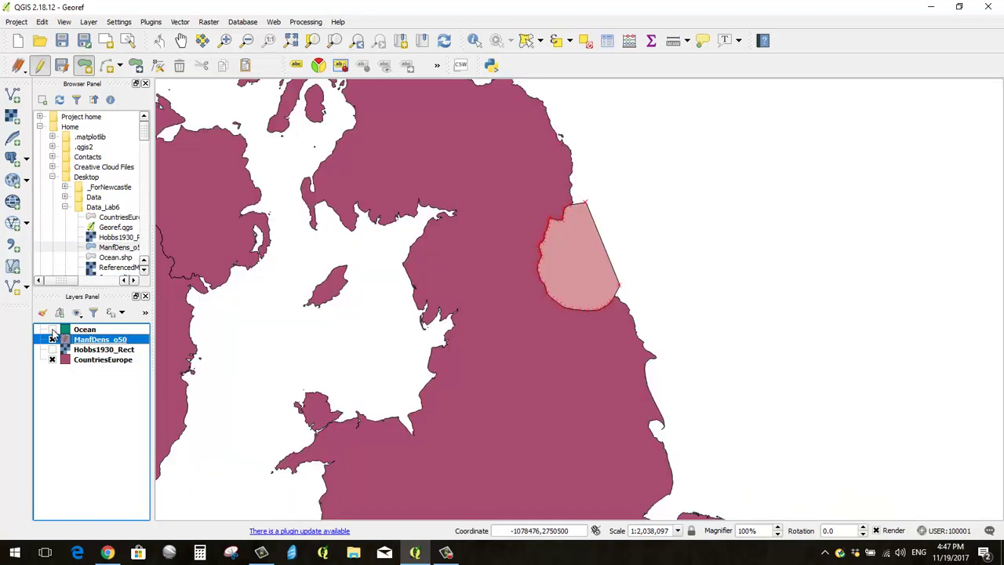
{"action": "left_click", "coordinate": [52, 330]}
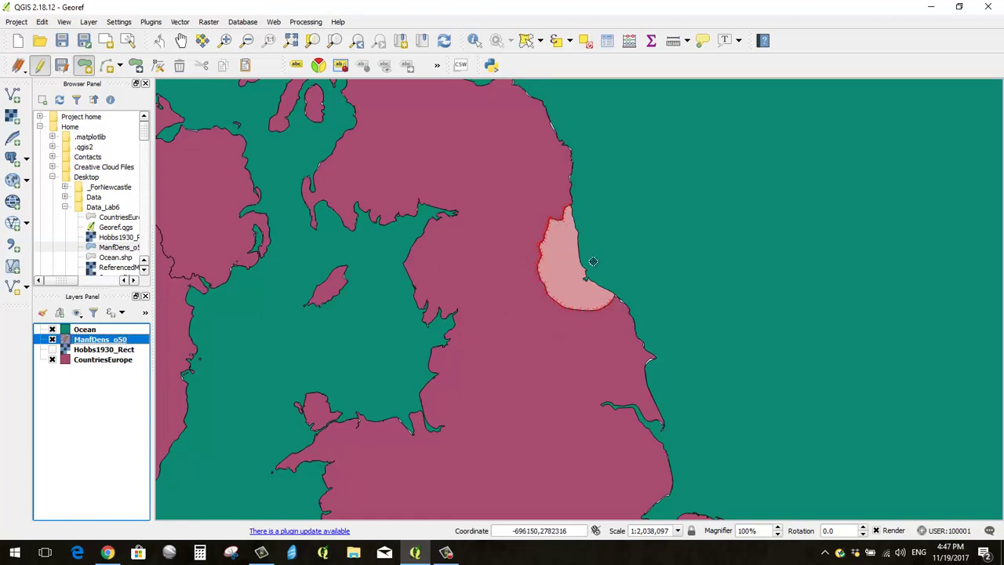
- Save the ManfDens_o50 edits, stop editing, and select that layer
{"action": "left_click", "coordinate": [65, 69]}
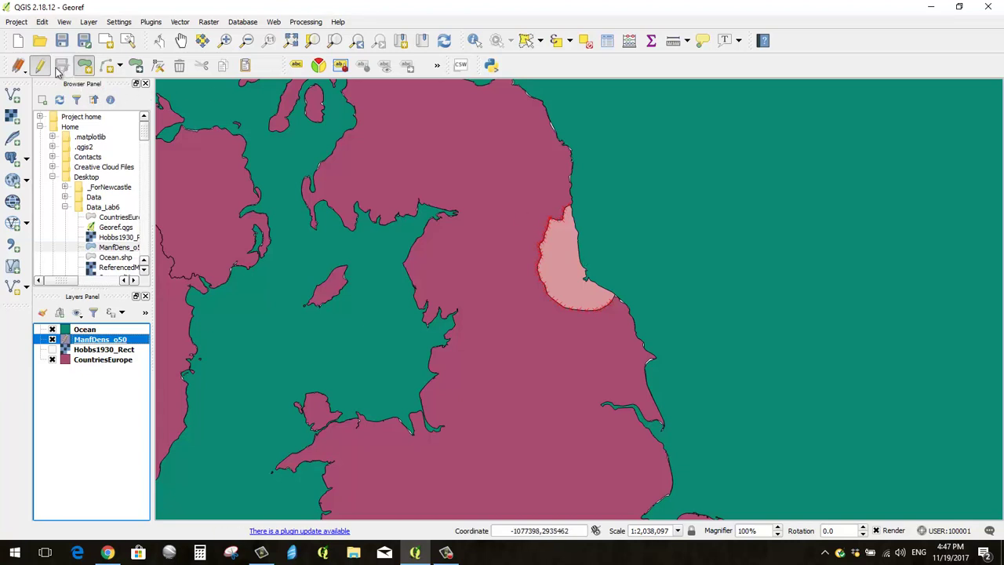
{"action": "left_click", "coordinate": [37, 72]}
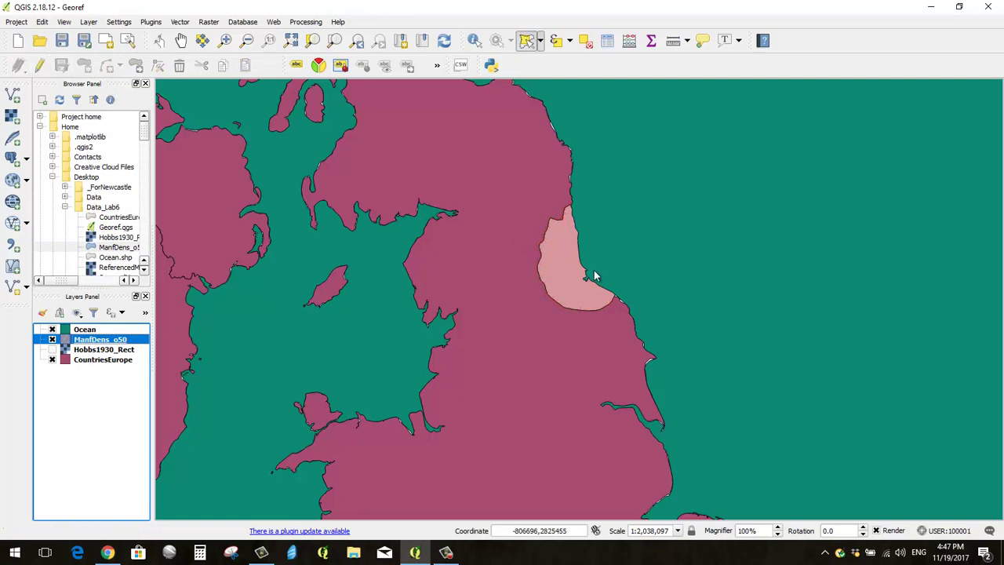
{"action": "left_click_drag", "start_coordinate": [599, 235], "coordinate": [577, 275]}
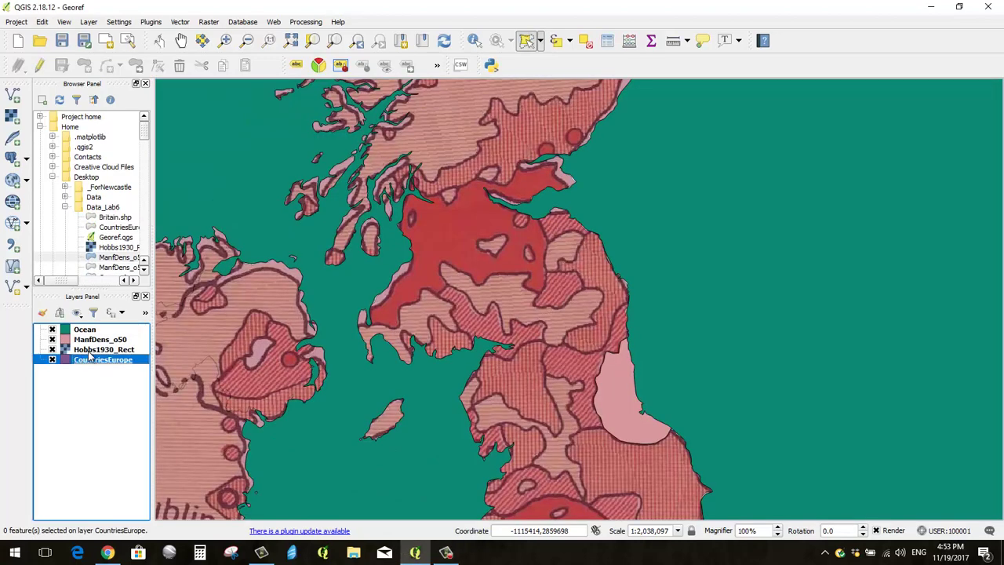
{"action": "left_click", "coordinate": [92, 343]}
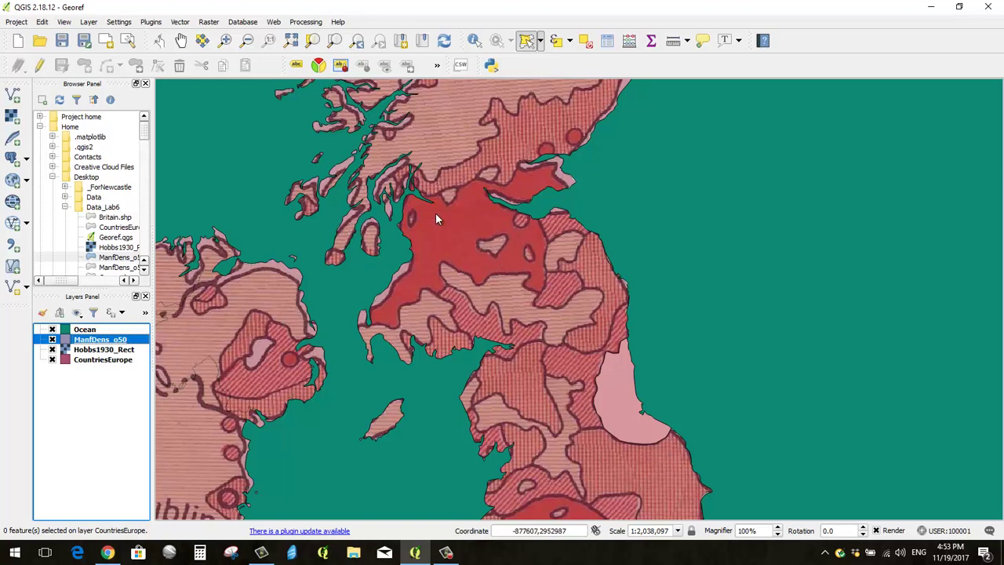
- Hide the Ocean layer to reveal the scanned map's sea
{"action": "left_click", "coordinate": [52, 329]}
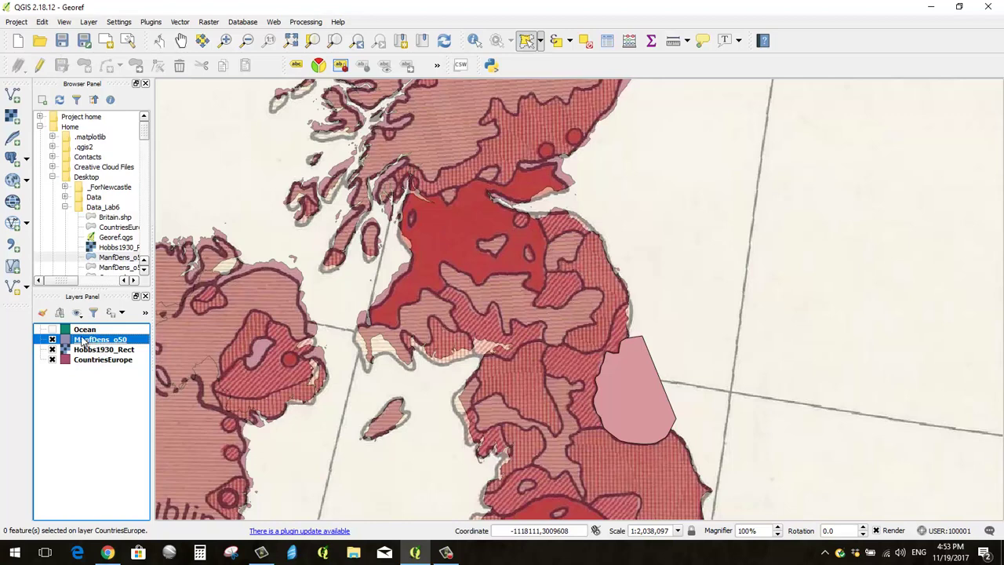
- Start editing ManfDens_o50 and trace the dark red area's northern edge along the Forth
{"action": "left_click", "coordinate": [40, 65]}
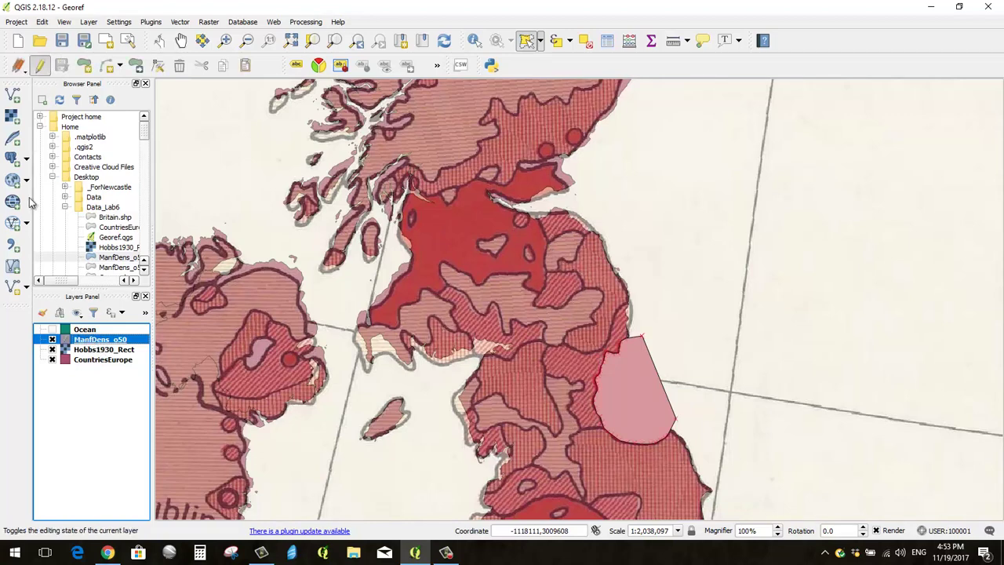
{"action": "left_click", "coordinate": [85, 67]}
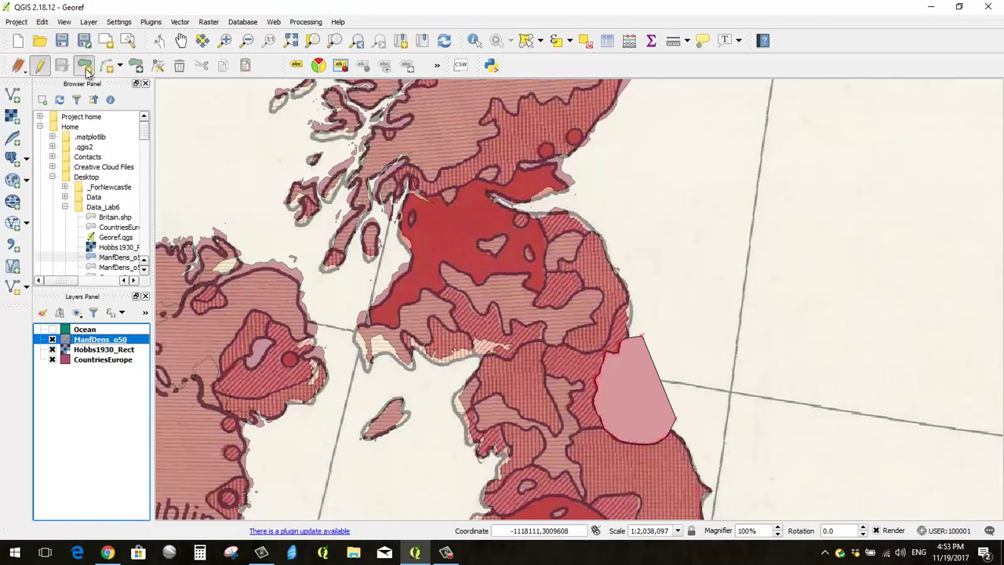
{"action": "scroll", "coordinate": [510, 203], "scroll_direction": "up", "scroll_amount": 1}
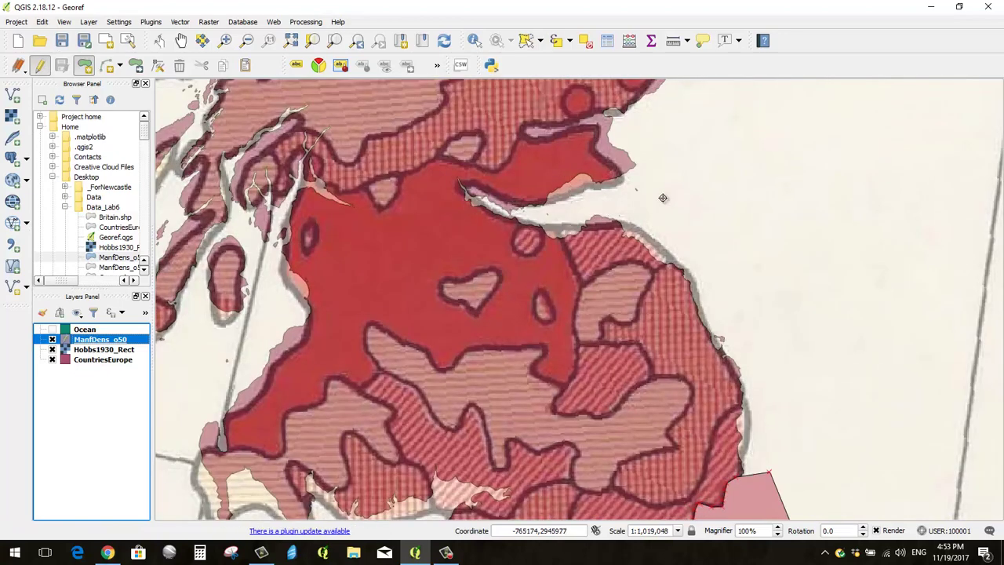
{"action": "left_click", "coordinate": [642, 121]}
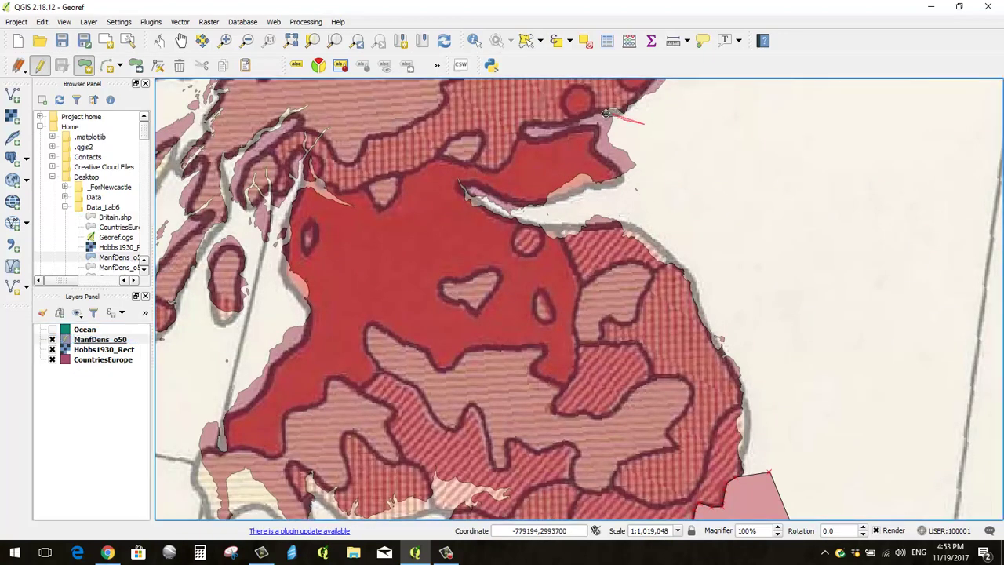
{"action": "left_click", "coordinate": [589, 122]}
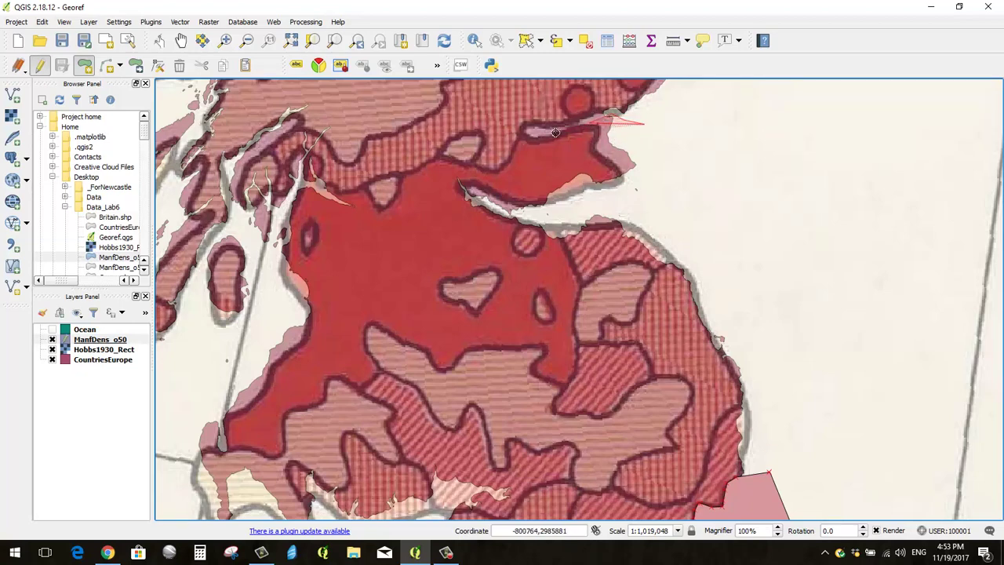
{"action": "left_click", "coordinate": [526, 135]}
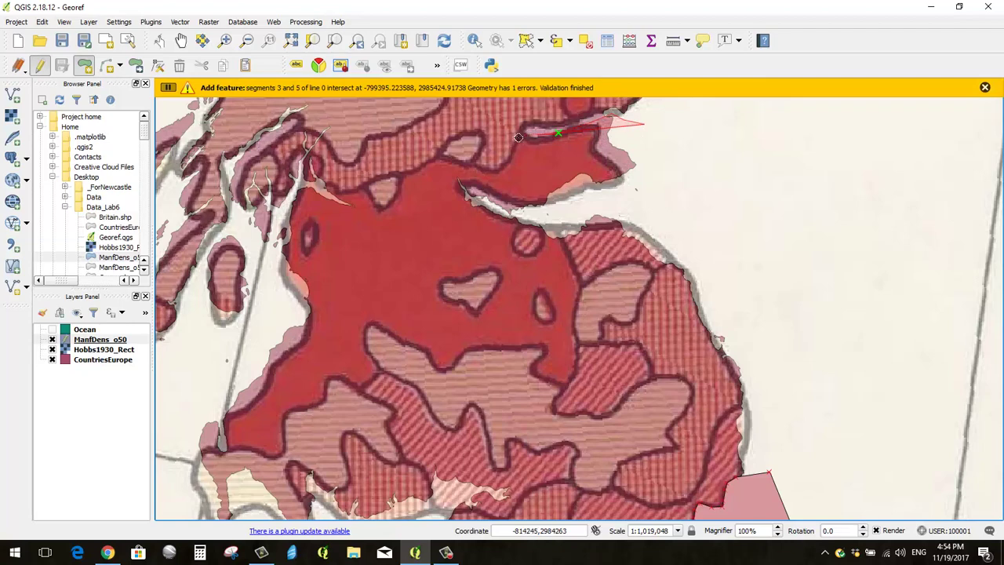
{"action": "left_click", "coordinate": [493, 170]}
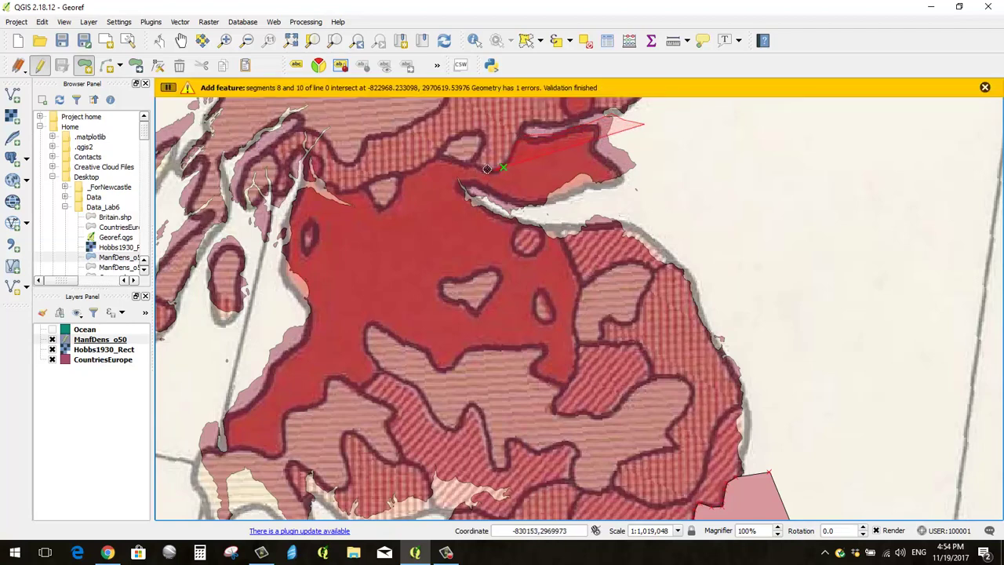
{"action": "left_click", "coordinate": [462, 163]}
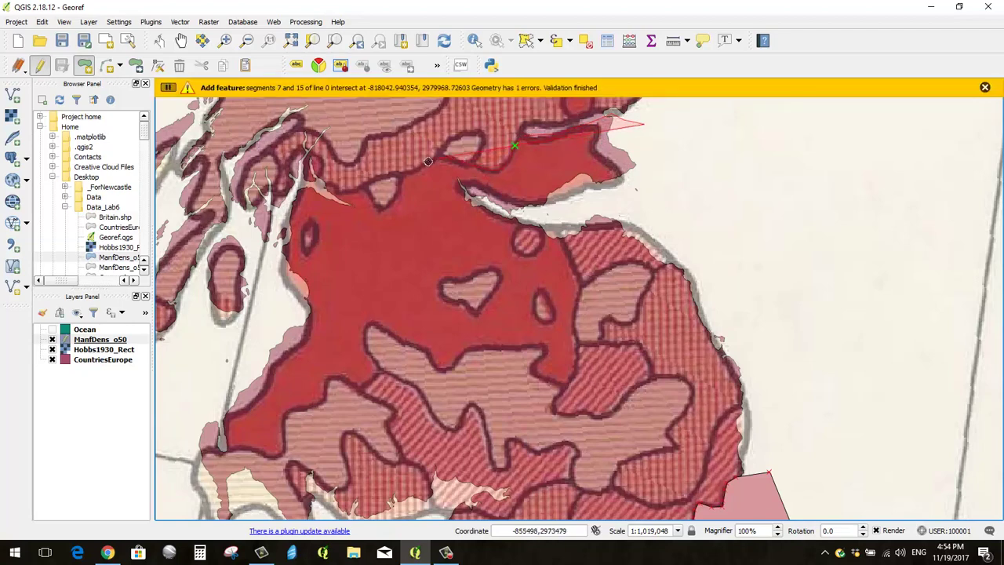
{"action": "left_click", "coordinate": [420, 168]}
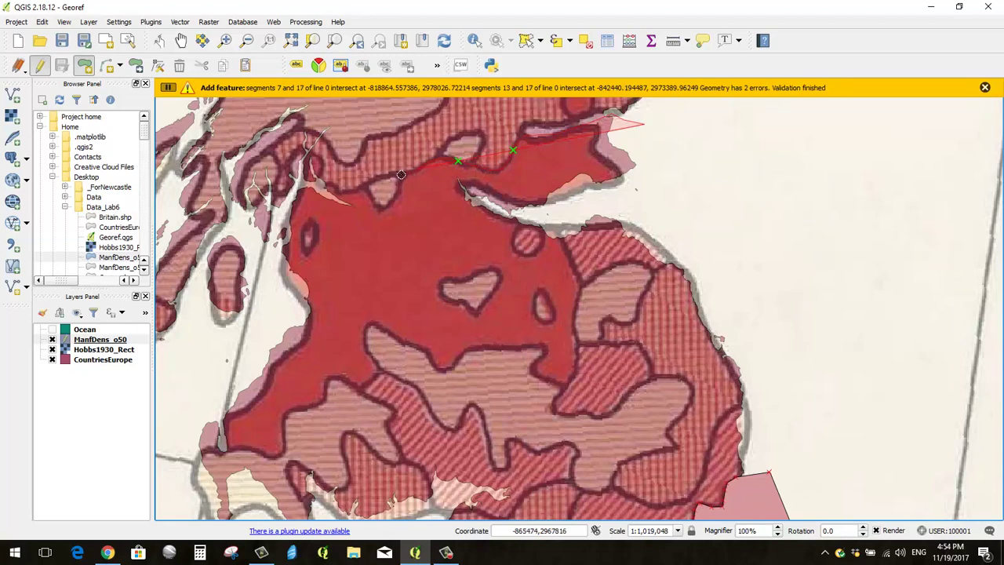
{"action": "left_click", "coordinate": [390, 196]}
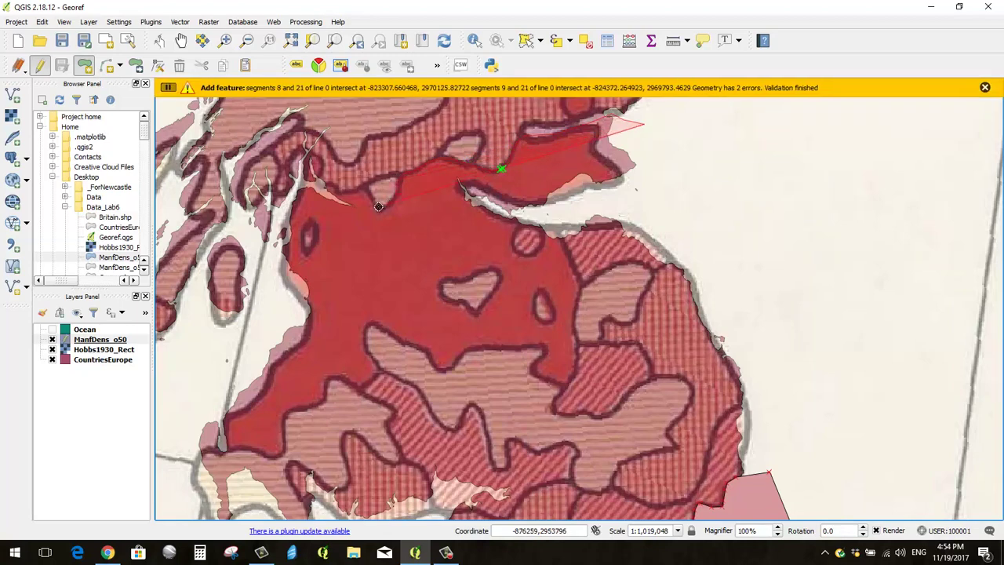
{"action": "left_click", "coordinate": [375, 202]}
{"action": "left_click", "coordinate": [369, 191]}
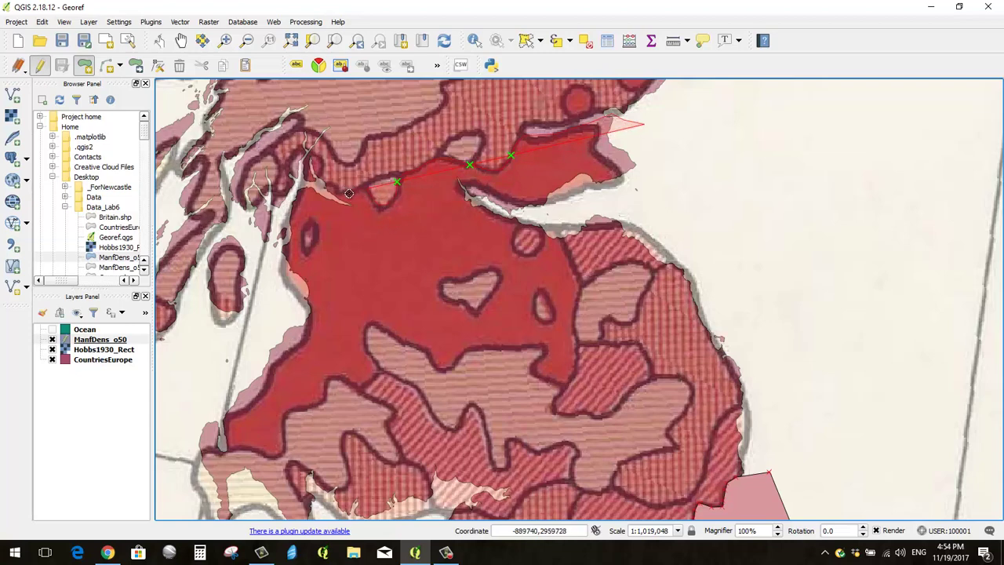
- Continue the outline around the western end and down to the south-west corner
{"action": "left_click", "coordinate": [348, 193]}
{"action": "left_click", "coordinate": [335, 189]}
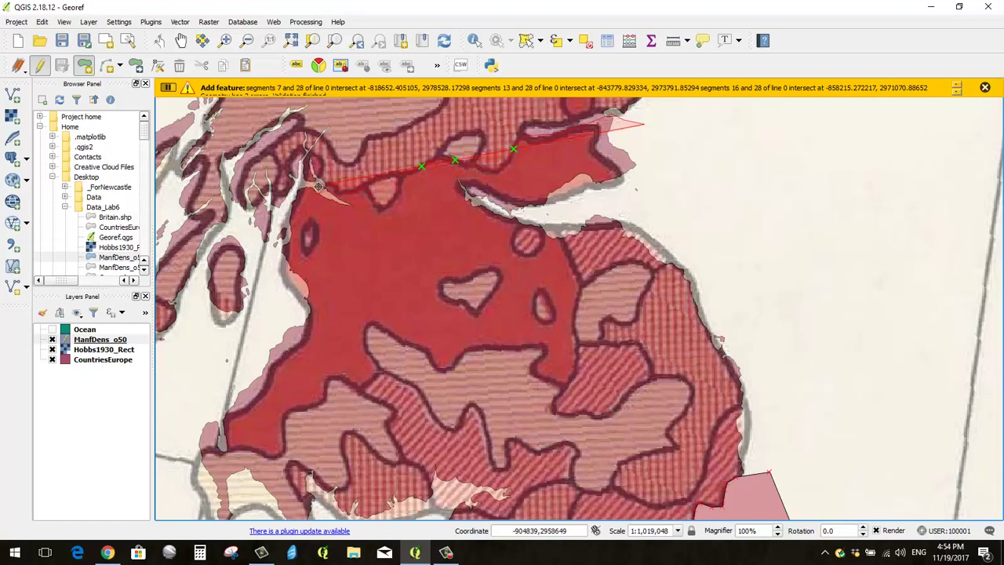
{"action": "left_click", "coordinate": [318, 187]}
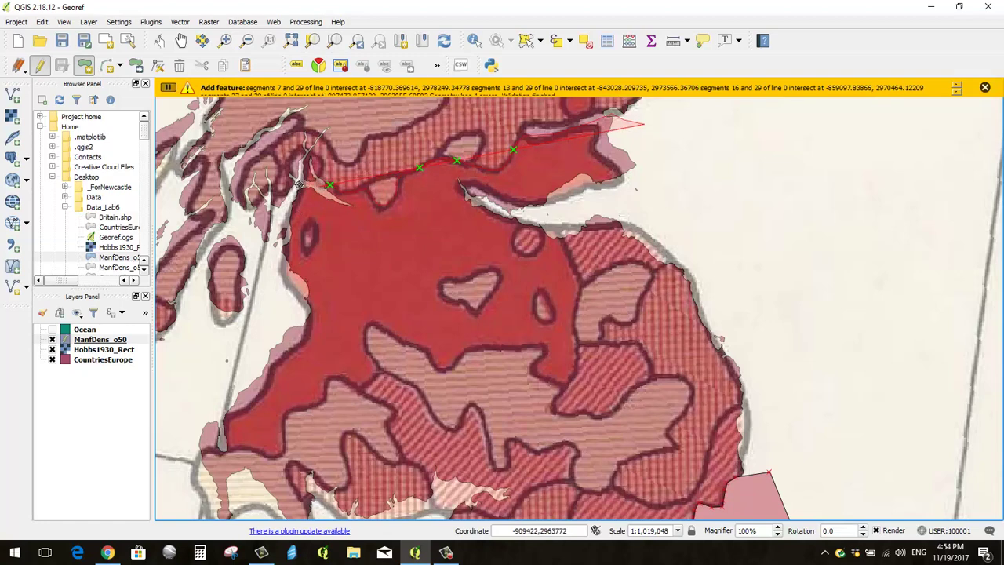
{"action": "left_click", "coordinate": [295, 187]}
{"action": "left_click", "coordinate": [288, 202]}
{"action": "left_click", "coordinate": [283, 215]}
{"action": "left_click", "coordinate": [285, 222]}
{"action": "scroll", "coordinate": [290, 214], "scroll_direction": "up", "scroll_amount": 1}
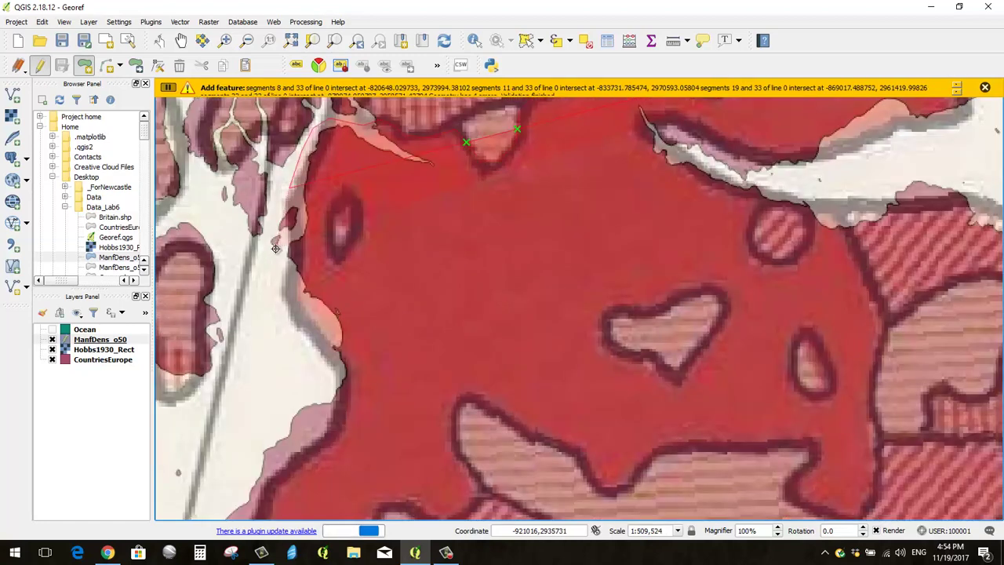
{"action": "left_click", "coordinate": [301, 212]}
{"action": "left_click", "coordinate": [296, 229]}
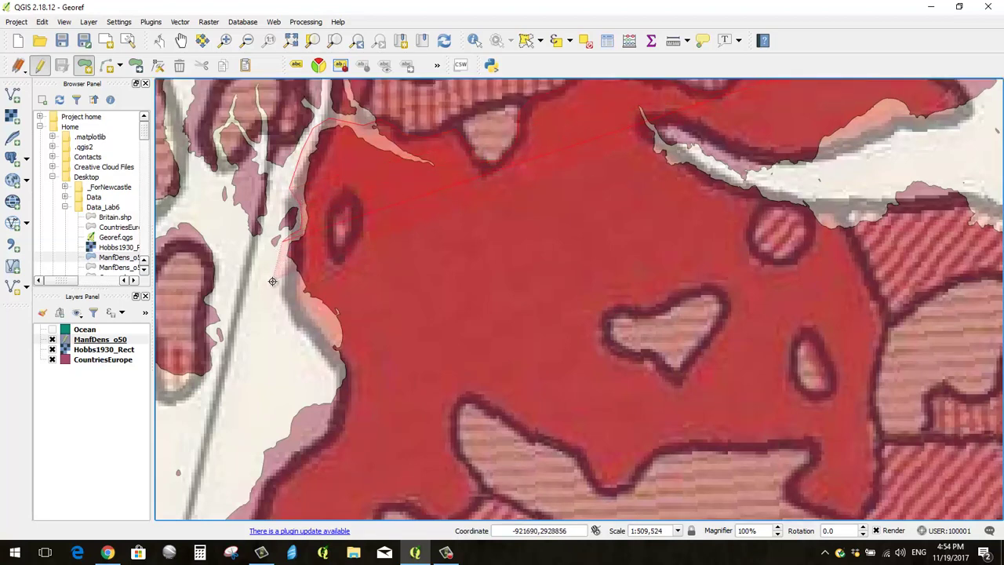
{"action": "scroll", "coordinate": [468, 96], "scroll_direction": "down", "scroll_amount": 1}
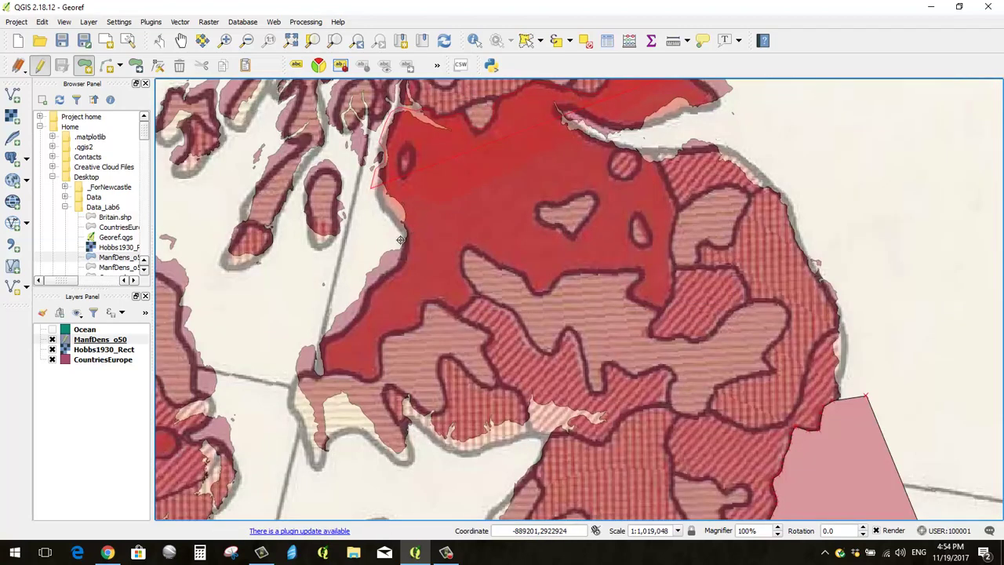
{"action": "left_click", "coordinate": [312, 319]}
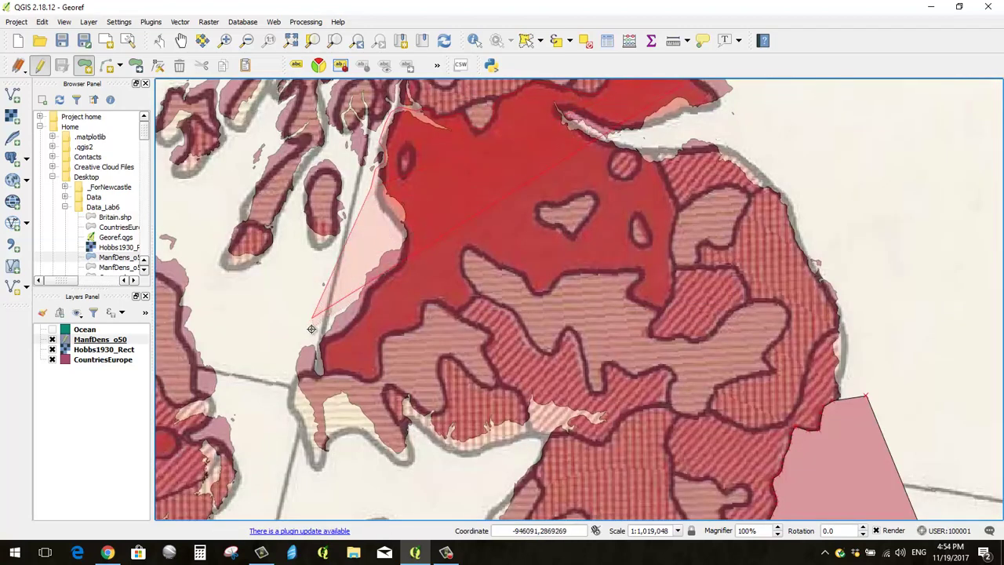
- Close the outline on the north-east side and save the new polygon with id 2
{"action": "scroll", "coordinate": [314, 343], "scroll_direction": "up", "scroll_amount": 1}
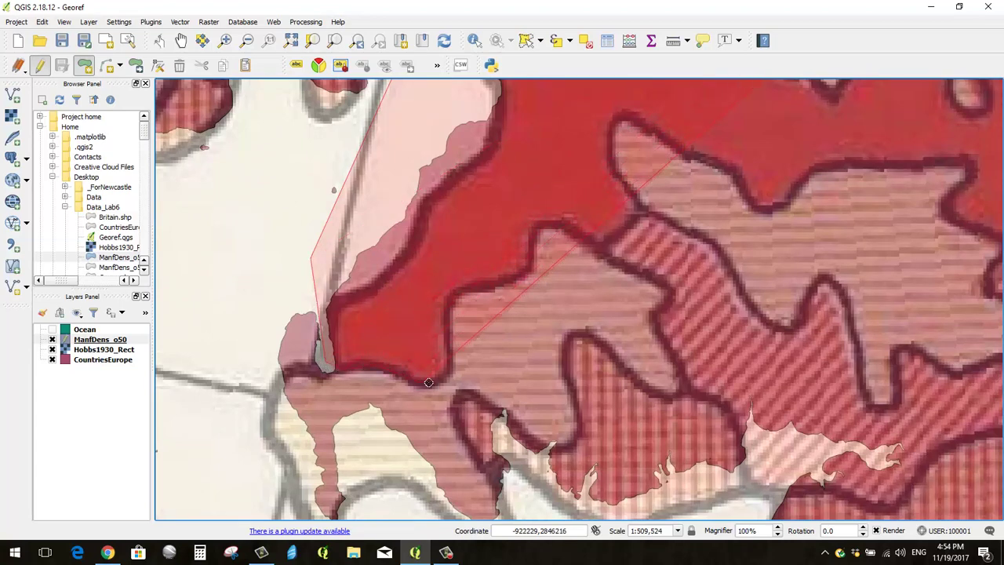
{"action": "scroll", "coordinate": [591, 175], "scroll_direction": "down", "scroll_amount": 1}
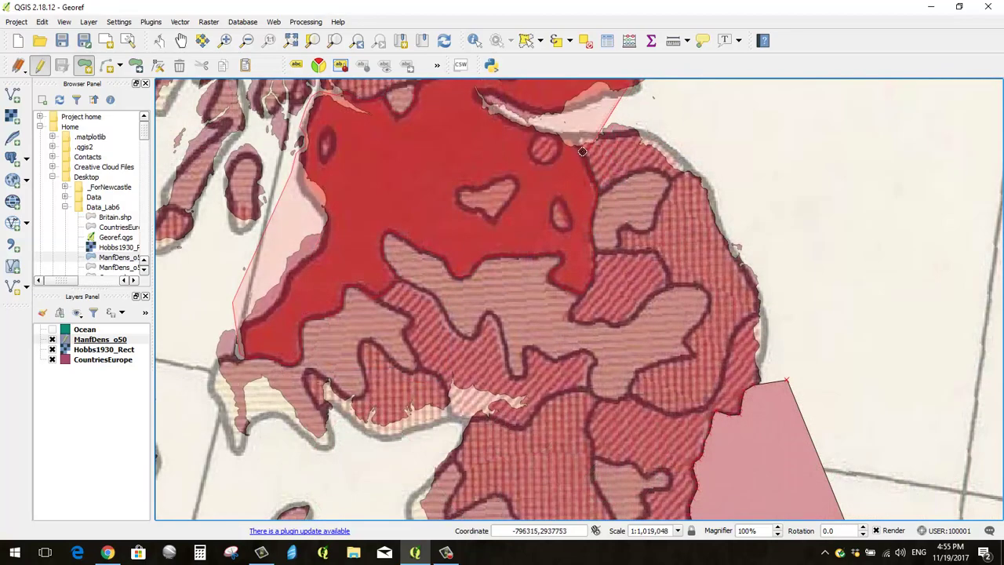
{"action": "scroll", "coordinate": [604, 229], "scroll_direction": "down", "scroll_amount": 1}
{"action": "scroll", "coordinate": [604, 228], "scroll_direction": "up", "scroll_amount": 1}
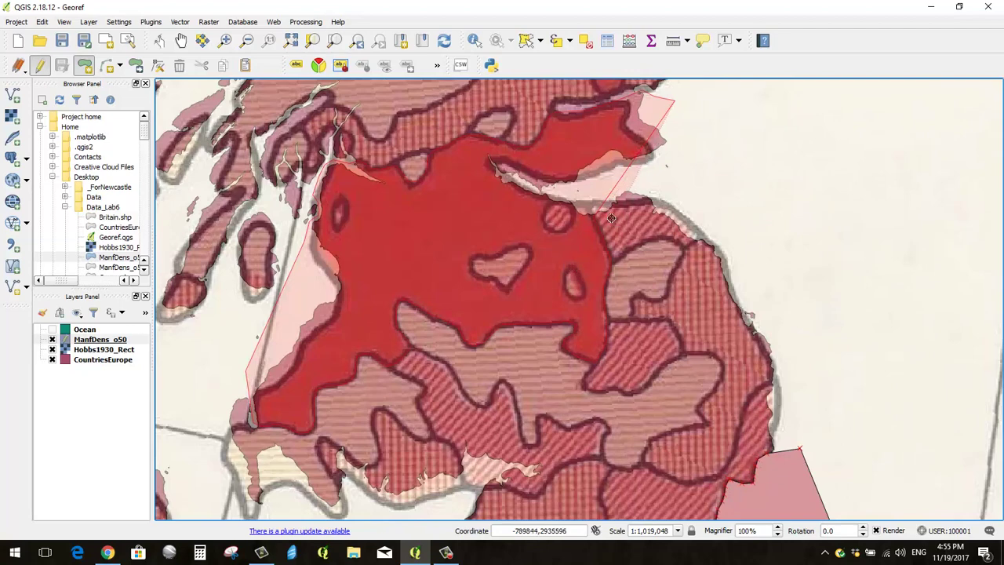
{"action": "left_click", "coordinate": [590, 202]}
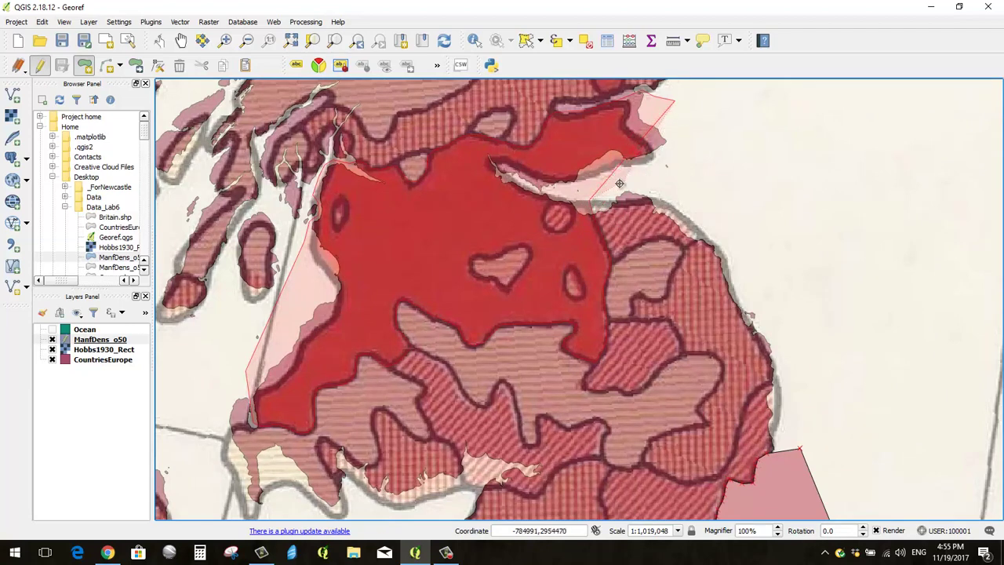
{"action": "right_click", "coordinate": [724, 124]}
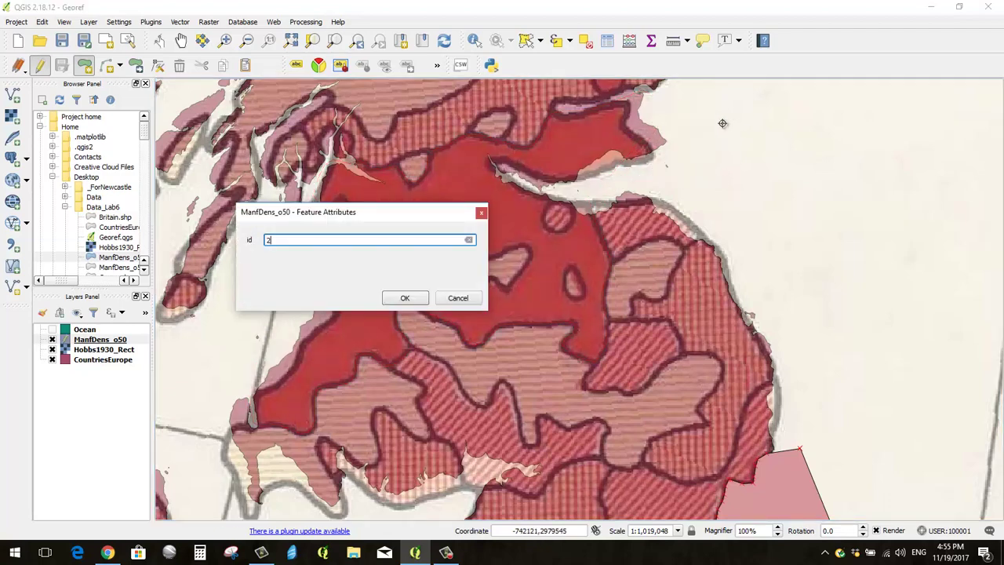
{"action": "key", "text": "Return"}
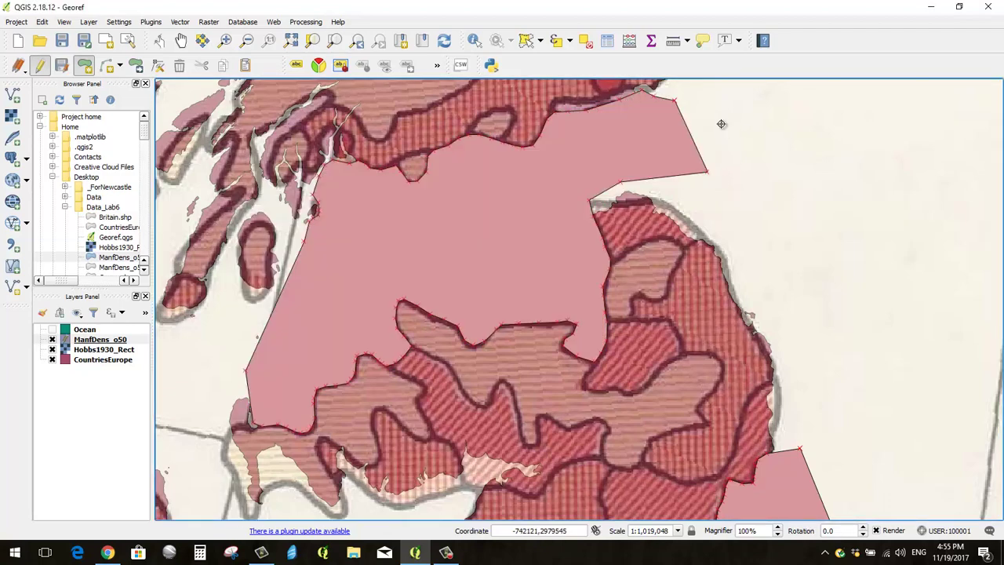
- Turn the Ocean layer back on and hide the Hobbs1930_Rect scan to review the polygons
{"action": "left_click", "coordinate": [52, 329]}
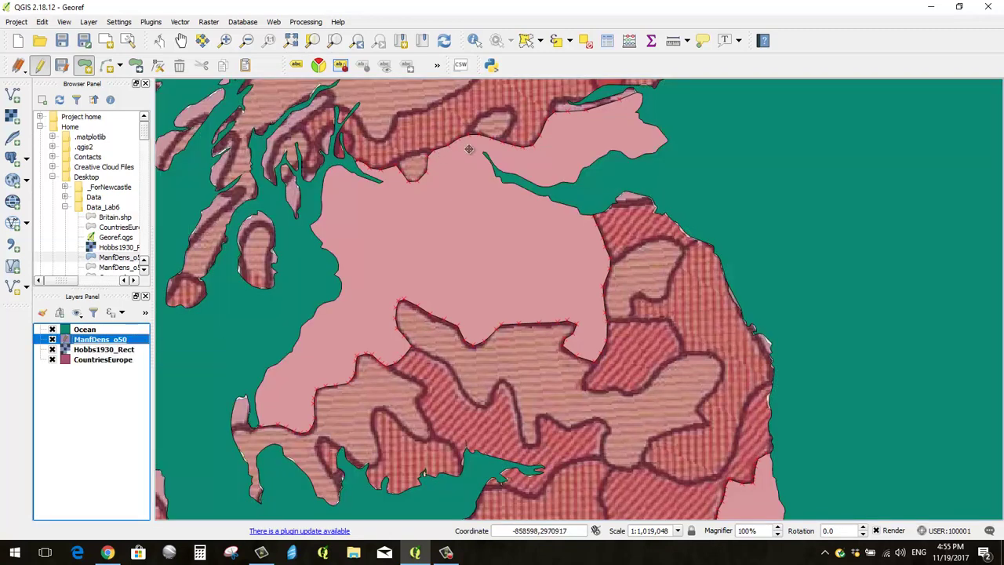
{"action": "left_click", "coordinate": [52, 349]}
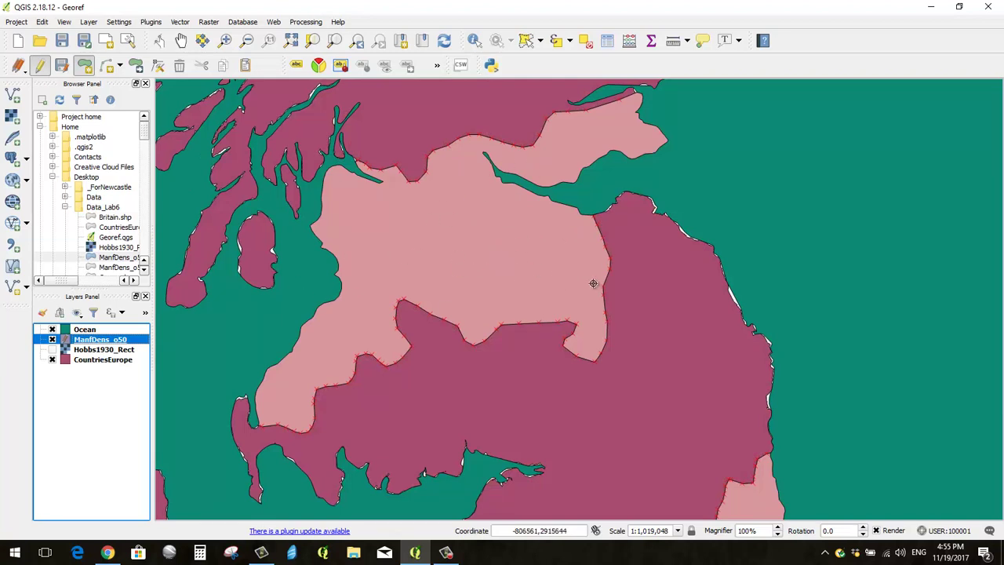
{"action": "scroll", "coordinate": [534, 295], "scroll_direction": "down", "scroll_amount": 1}
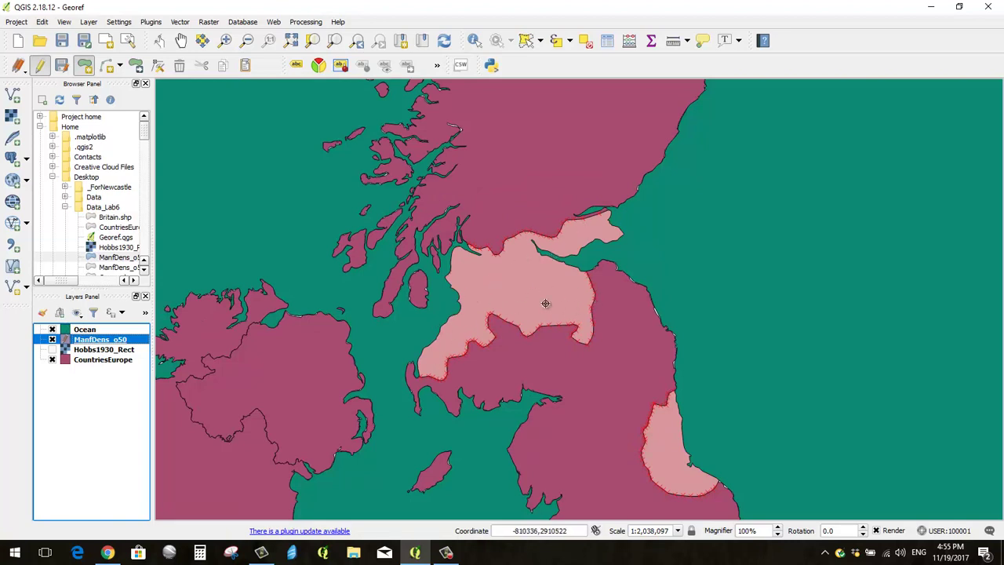
- Set ManfDens_o50's layer transparency to 50 in its Style properties and apply it
{"action": "right_click", "coordinate": [116, 341]}
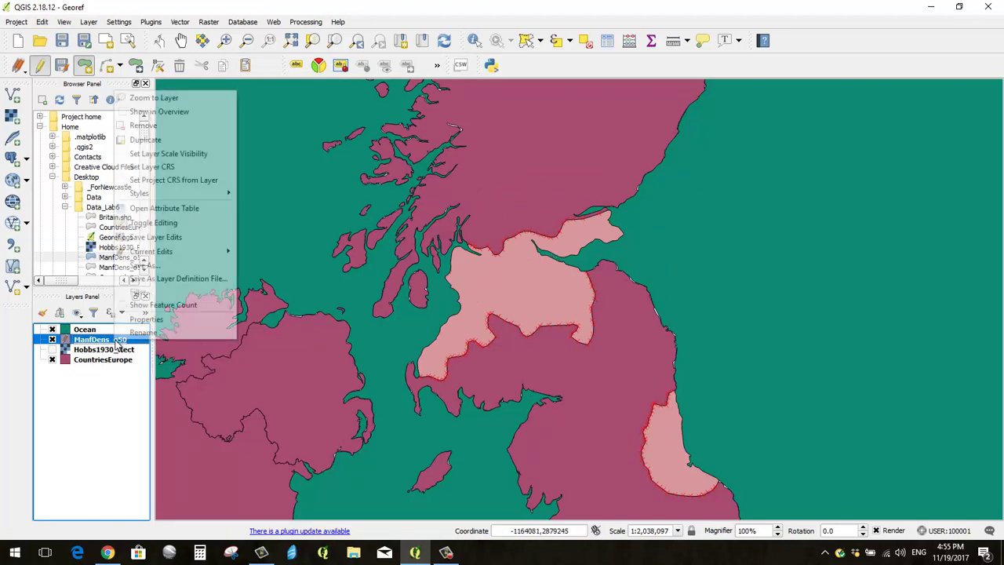
{"action": "left_click", "coordinate": [154, 323]}
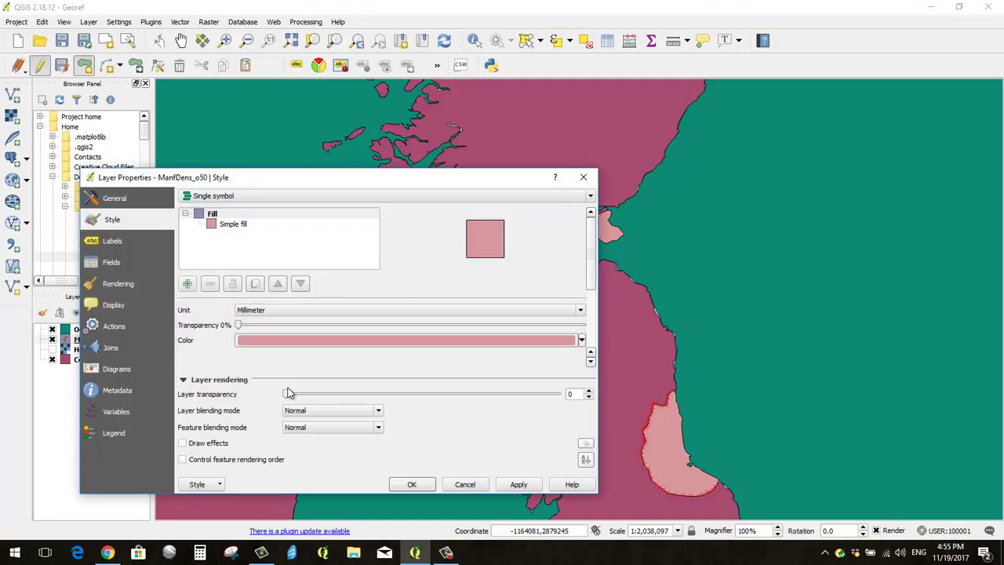
{"action": "left_click_drag", "start_coordinate": [286, 395], "coordinate": [420, 402]}
{"action": "left_click", "coordinate": [527, 486]}
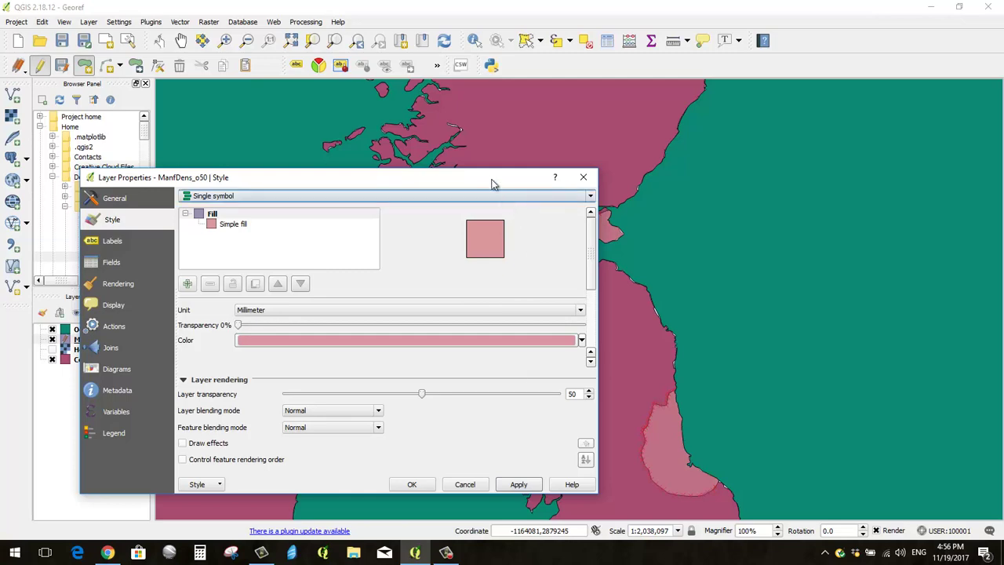
{"action": "left_click_drag", "start_coordinate": [490, 179], "coordinate": [540, 92]}
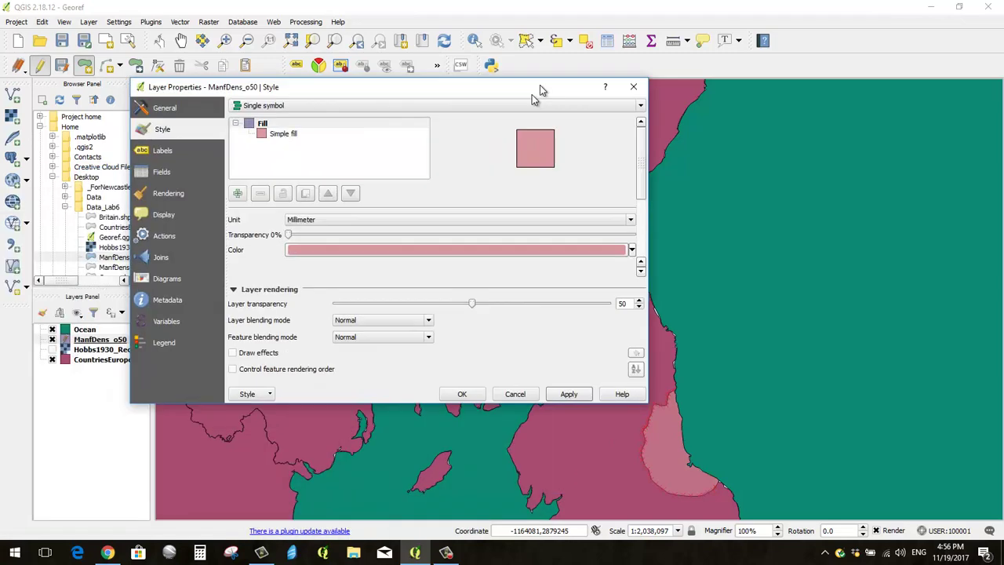
{"action": "left_click", "coordinate": [462, 394]}
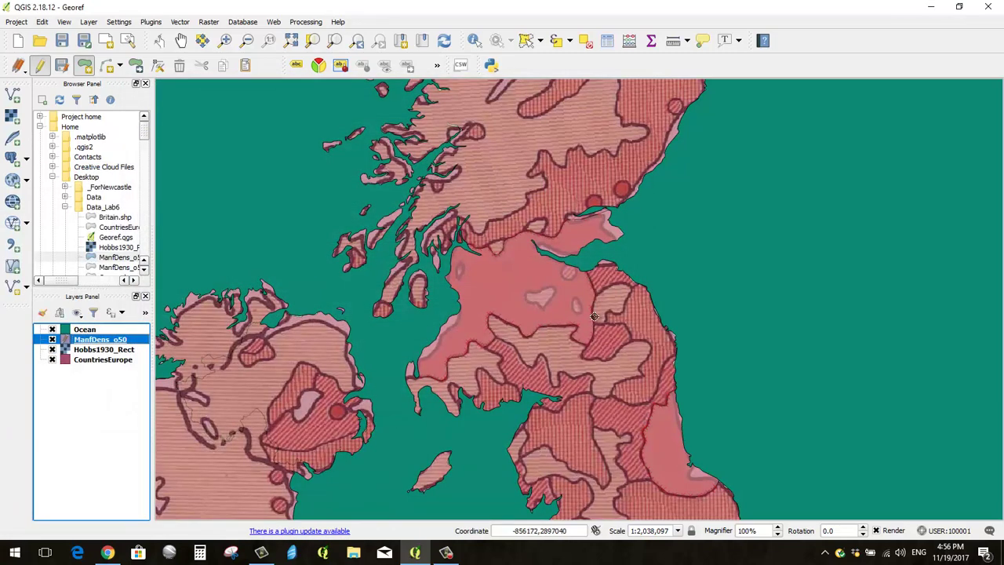
- Zoom in and enable the Advanced Digitizing Toolbar from View > Toolbars
{"action": "scroll", "coordinate": [583, 286], "scroll_direction": "up", "scroll_amount": 1}
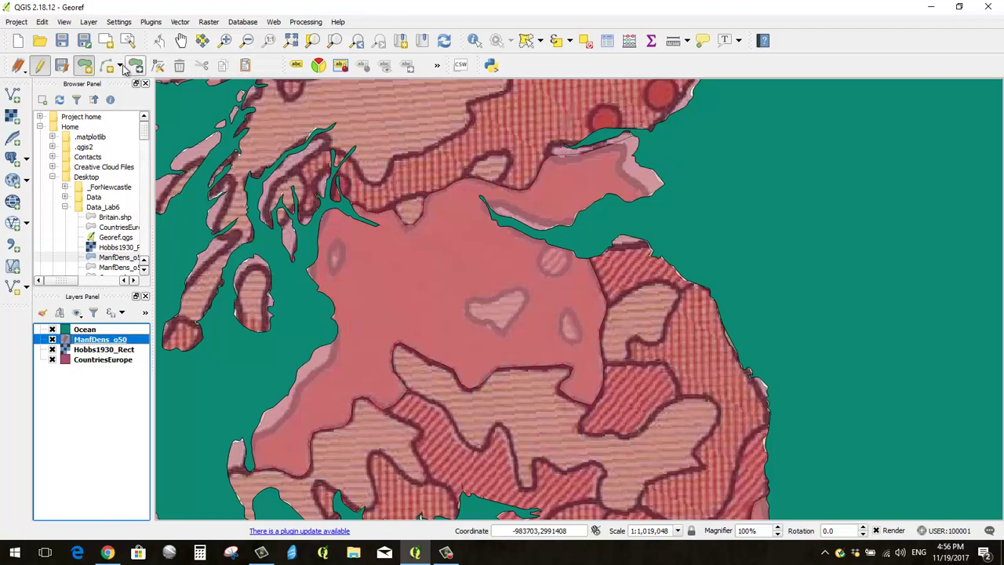
{"action": "left_click", "coordinate": [62, 22]}
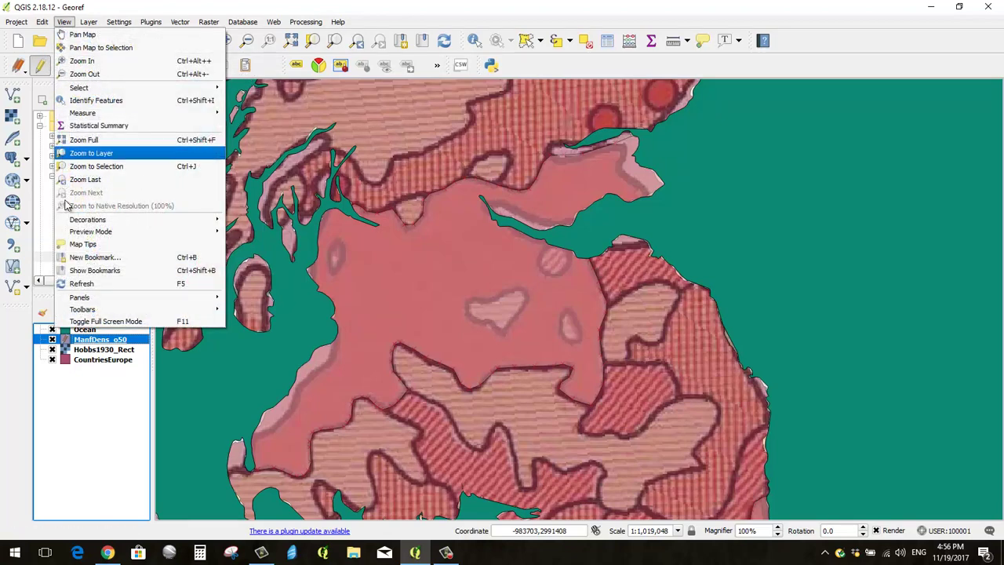
{"action": "mouse_move", "coordinate": [221, 313]}
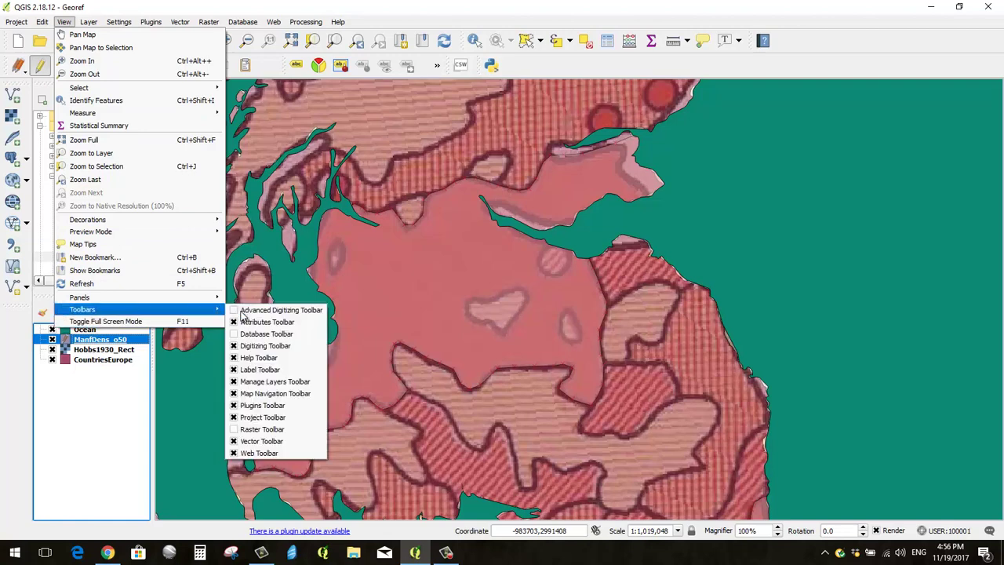
{"action": "left_click", "coordinate": [294, 314]}
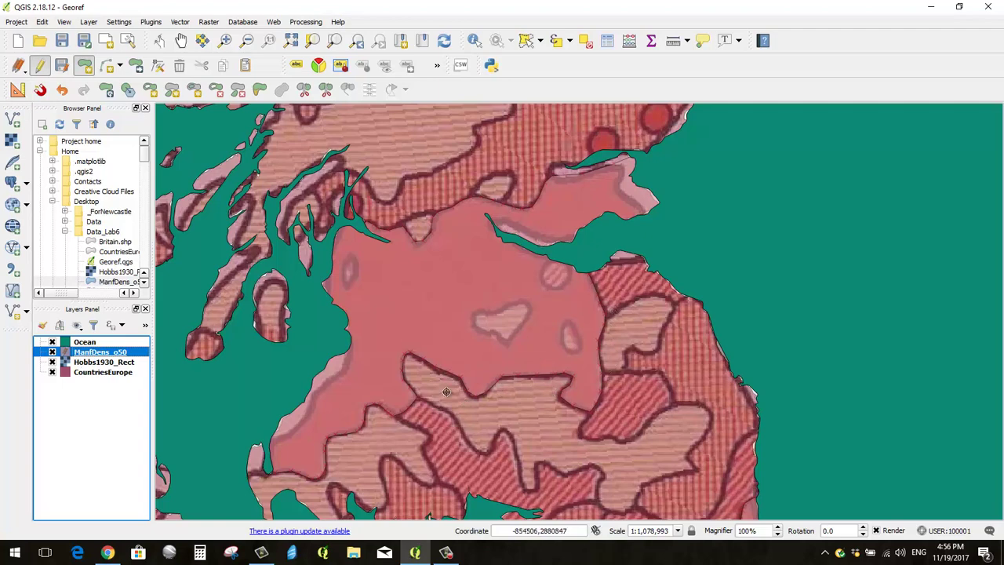
- Select ManfDens_o50, pick the Add Ring tool, and cut a hole around the first pale patch
{"action": "left_click", "coordinate": [103, 363]}
{"action": "left_click", "coordinate": [102, 352]}
{"action": "left_click", "coordinate": [151, 90]}
{"action": "left_click", "coordinate": [149, 91]}
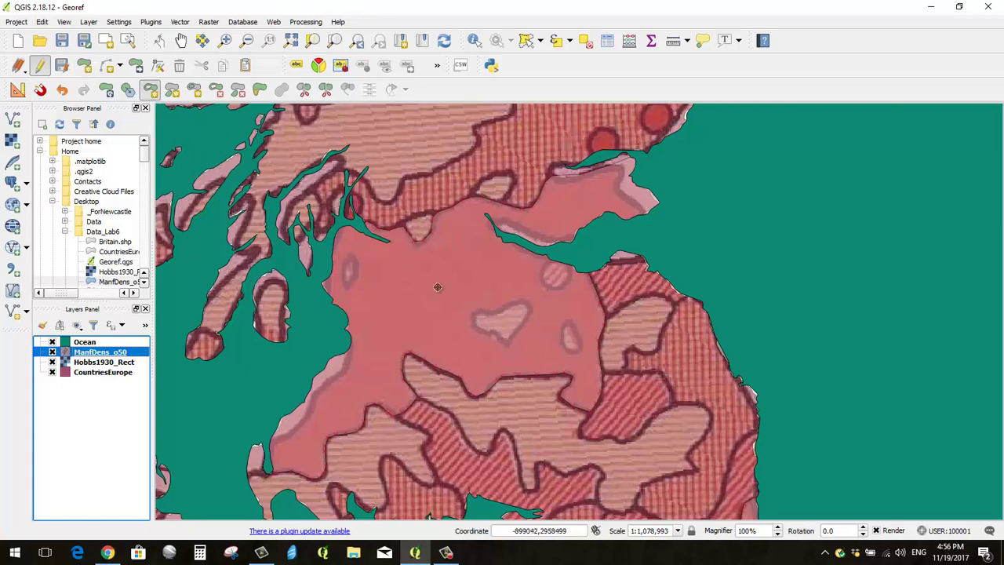
{"action": "left_click", "coordinate": [500, 311]}
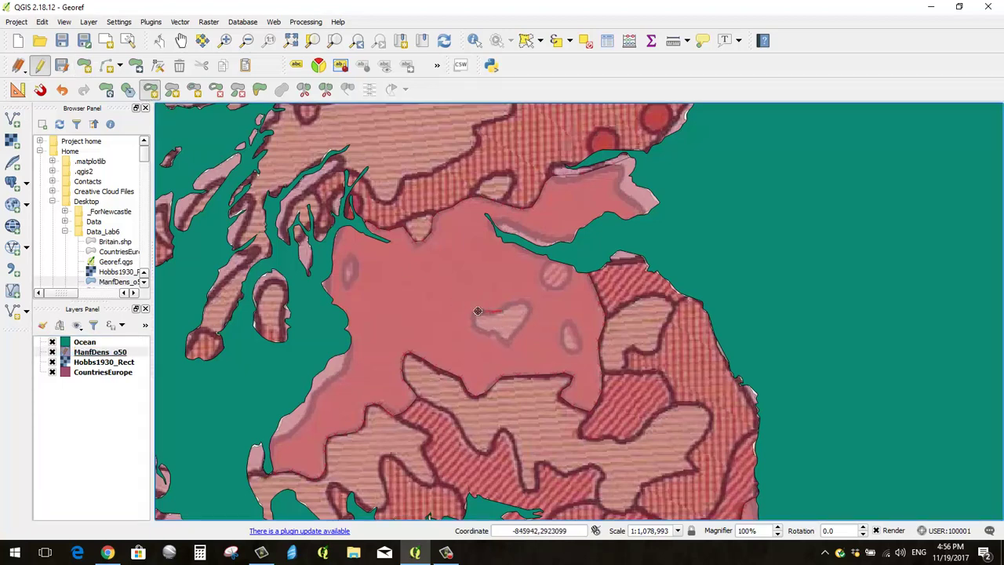
{"action": "left_click", "coordinate": [475, 328]}
{"action": "left_click", "coordinate": [506, 343]}
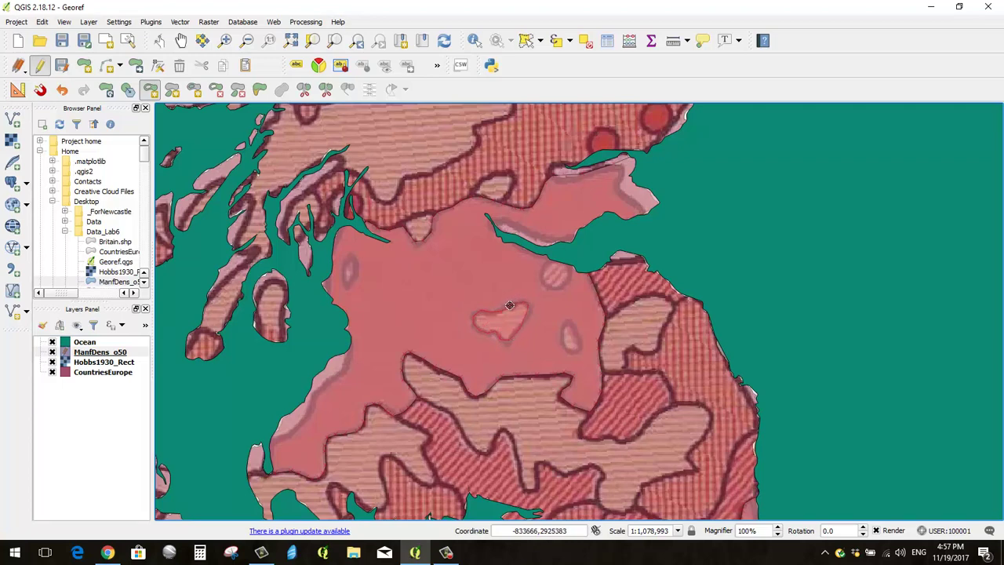
{"action": "right_click", "coordinate": [510, 308]}
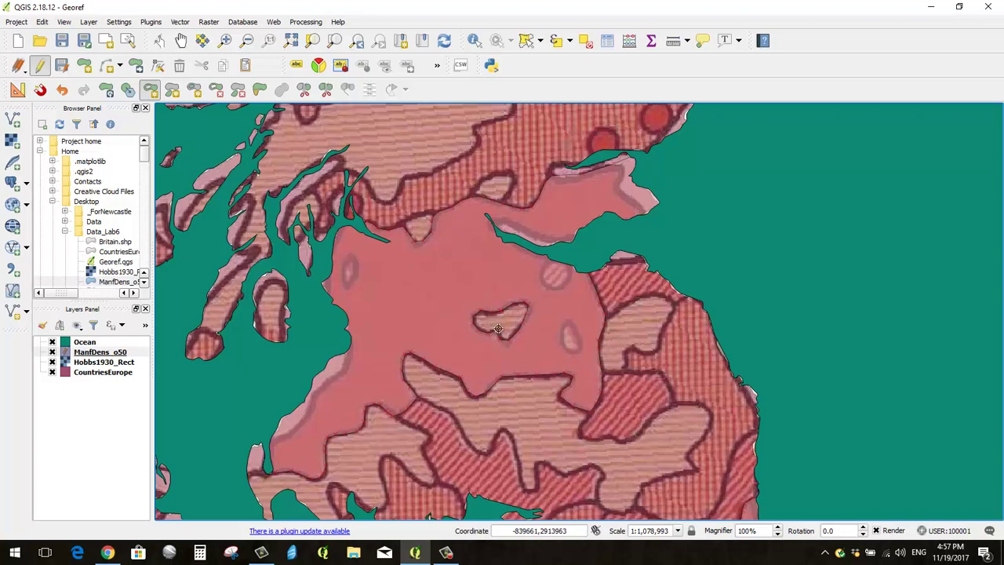
- Cut three more holes around the remaining pale ovals, including one near the coast
{"action": "left_click", "coordinate": [566, 326]}
{"action": "left_click", "coordinate": [568, 350]}
{"action": "left_click", "coordinate": [580, 348]}
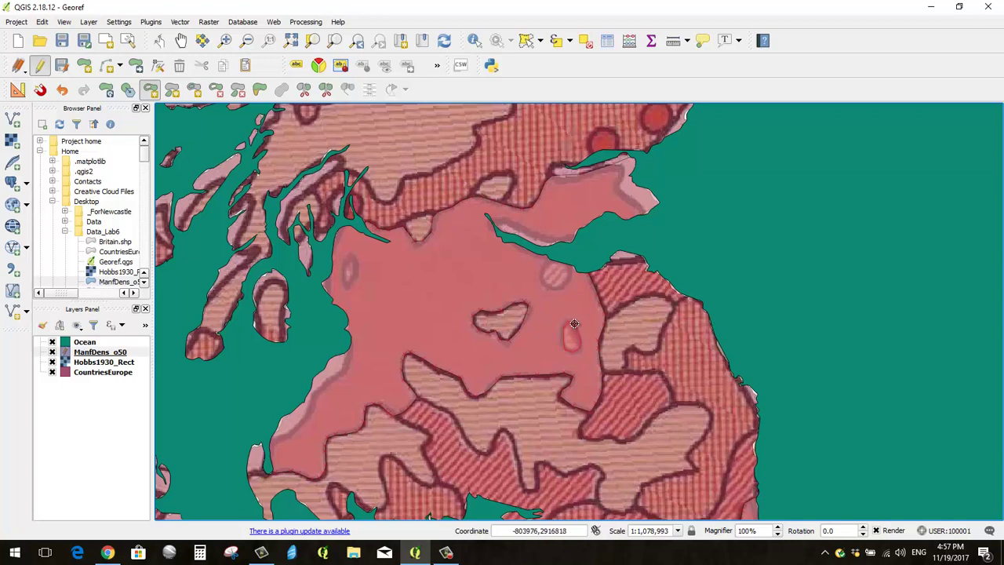
{"action": "right_click", "coordinate": [575, 322]}
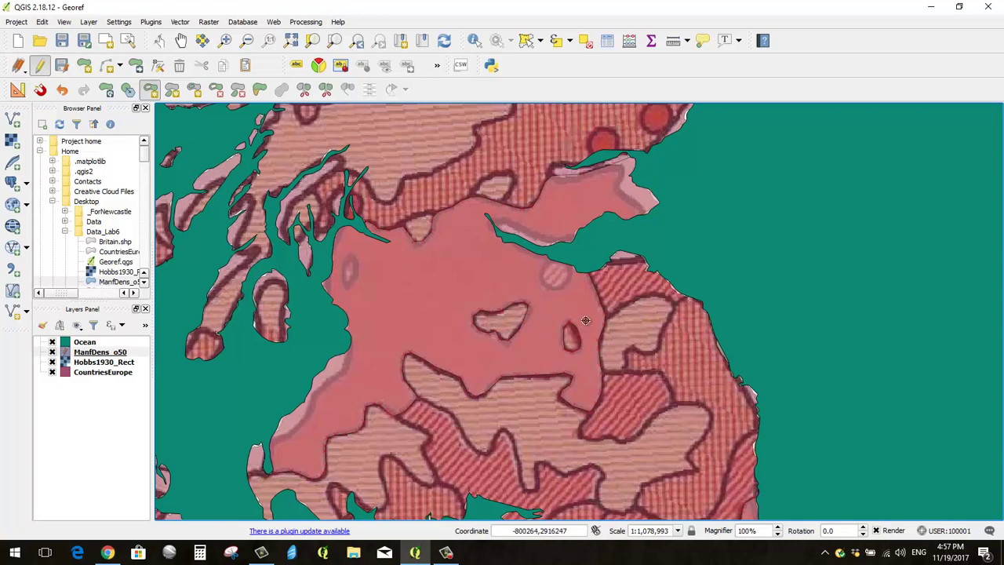
{"action": "left_click", "coordinate": [347, 261]}
{"action": "left_click", "coordinate": [349, 287]}
{"action": "right_click", "coordinate": [353, 262]}
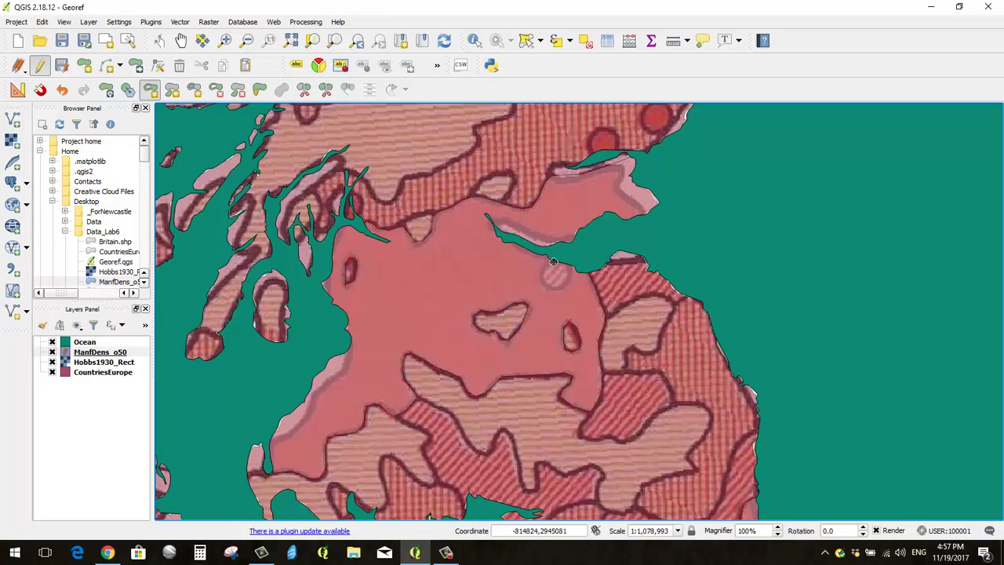
{"action": "left_click", "coordinate": [551, 264]}
{"action": "left_click", "coordinate": [551, 290]}
{"action": "left_click", "coordinate": [568, 278]}
{"action": "right_click", "coordinate": [582, 264]}
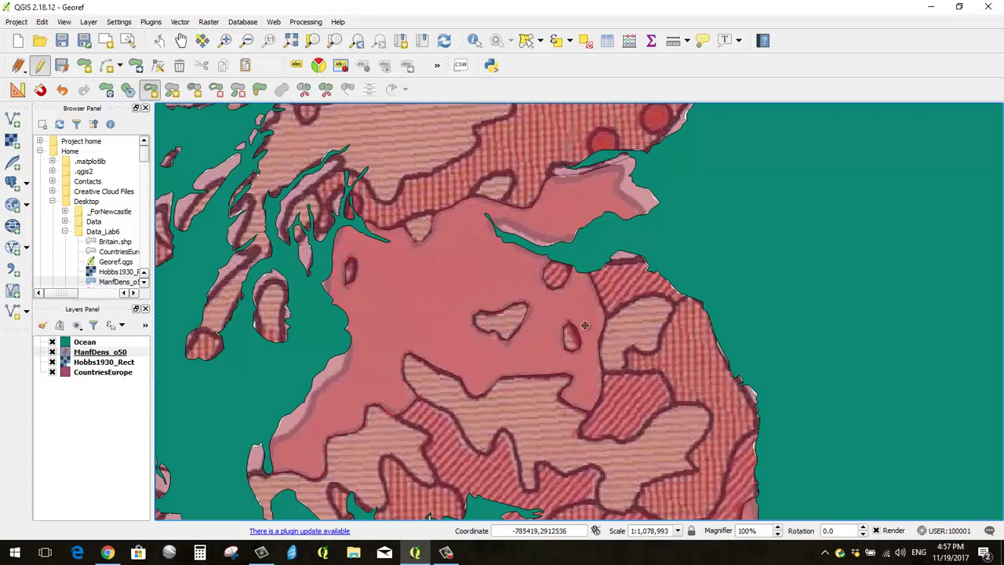
- Stop editing ManfDens_o50 and hide the Hobbs1930_Rect scan to view the result
{"action": "left_click", "coordinate": [61, 66]}
{"action": "left_click", "coordinate": [40, 66]}
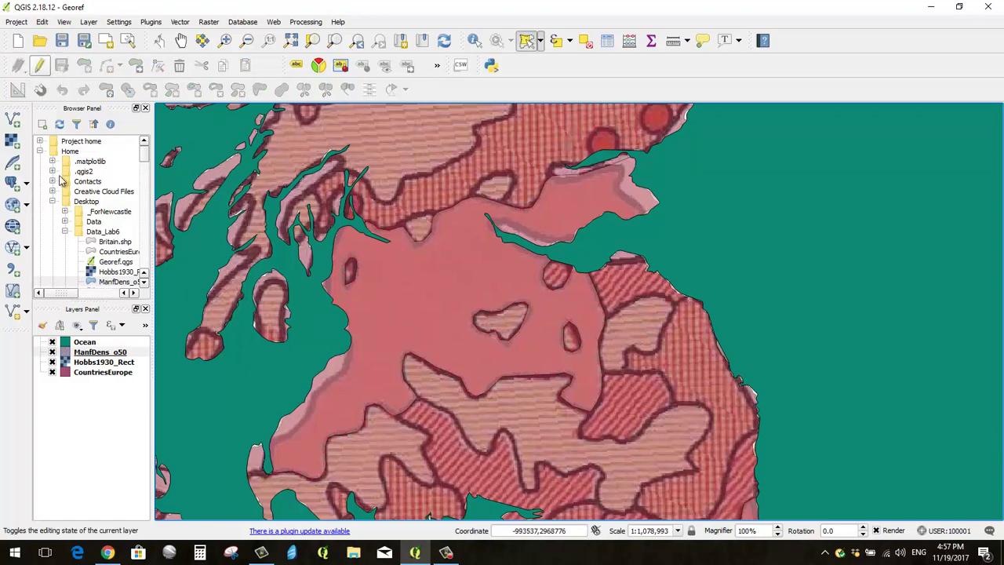
{"action": "left_click", "coordinate": [52, 362]}
{"action": "scroll", "coordinate": [488, 226], "scroll_direction": "down", "scroll_amount": 1}
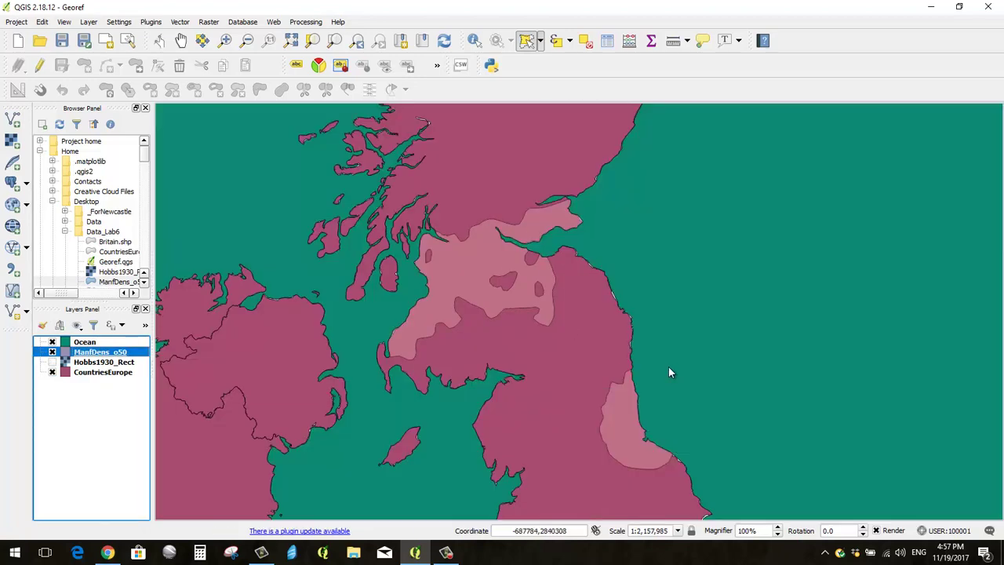
{"action": "left_click_drag", "start_coordinate": [670, 371], "coordinate": [581, 301]}
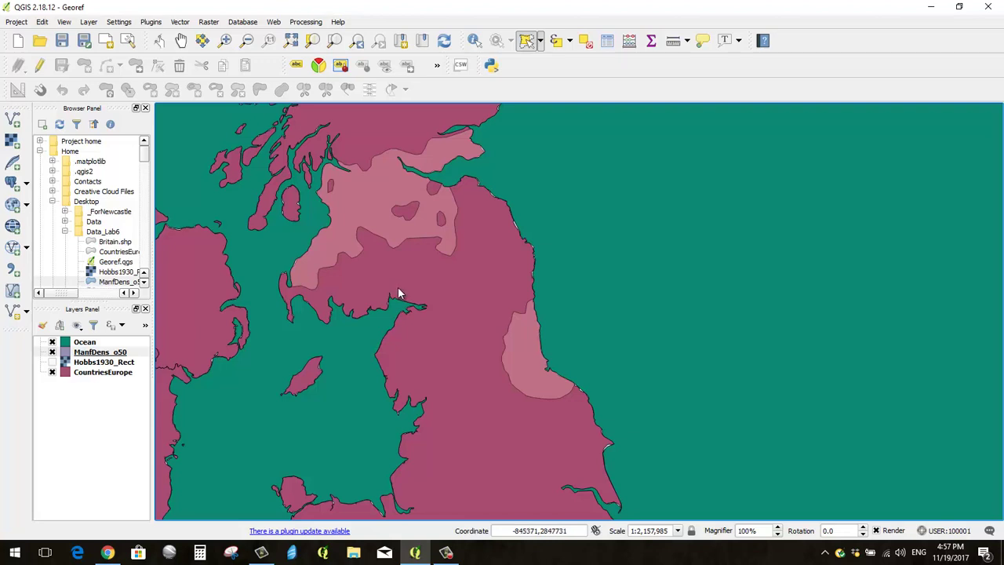
- Compare by toggling Hobbs1930_Rect and ManfDens_o50, then hide the scan and centre on Britain
{"action": "left_click", "coordinate": [51, 362]}
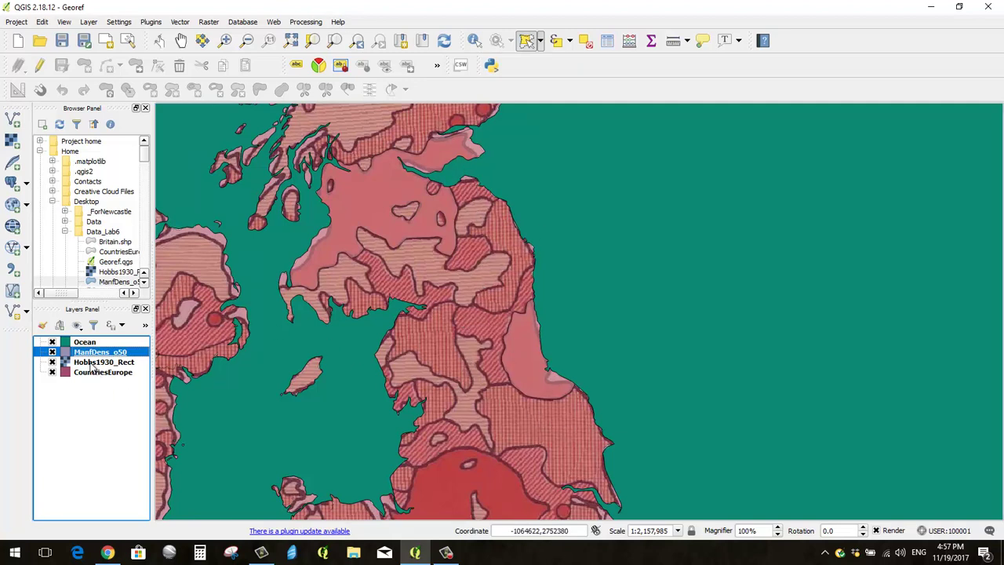
{"action": "left_click", "coordinate": [51, 352]}
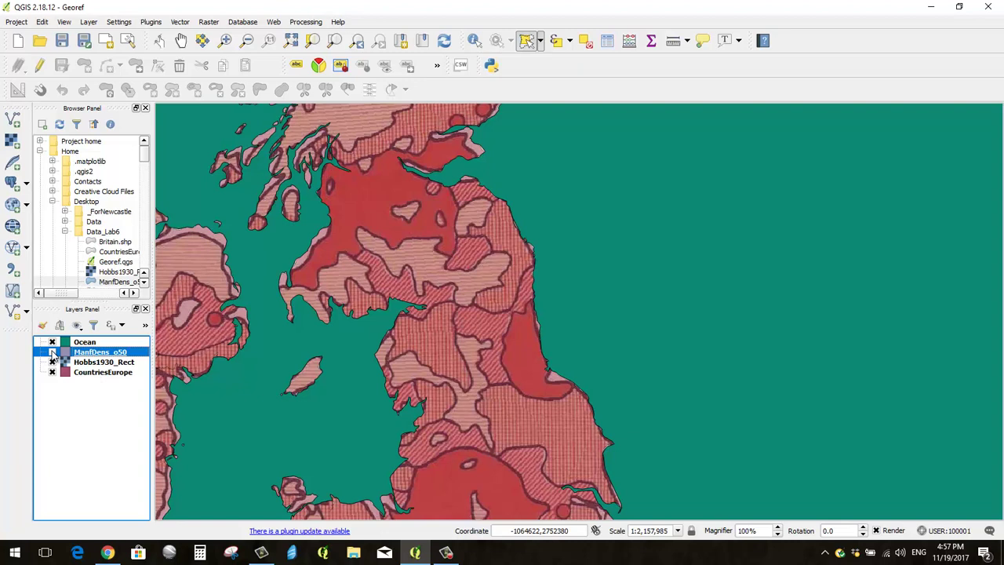
{"action": "left_click", "coordinate": [52, 352]}
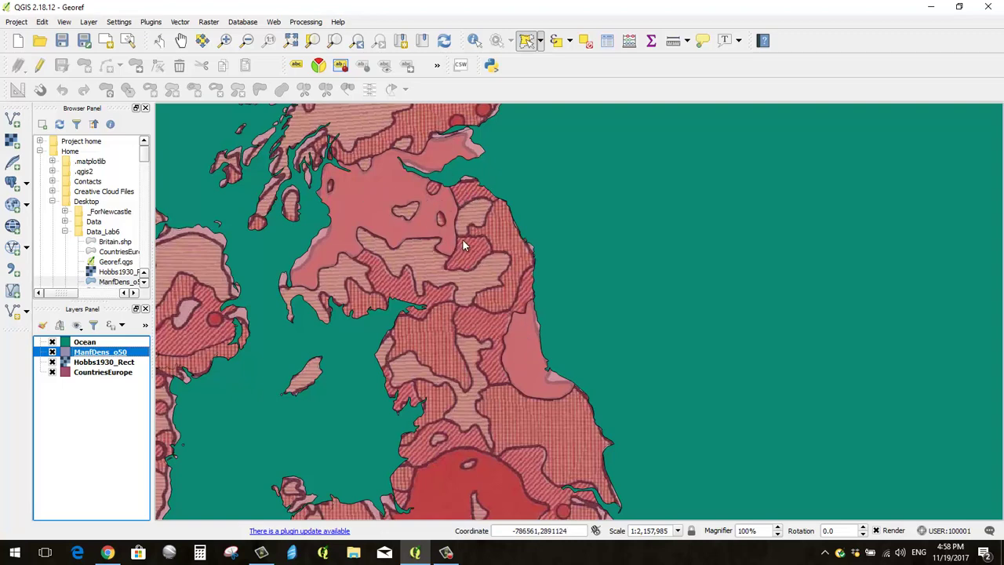
{"action": "scroll", "coordinate": [531, 223], "scroll_direction": "up", "scroll_amount": 1}
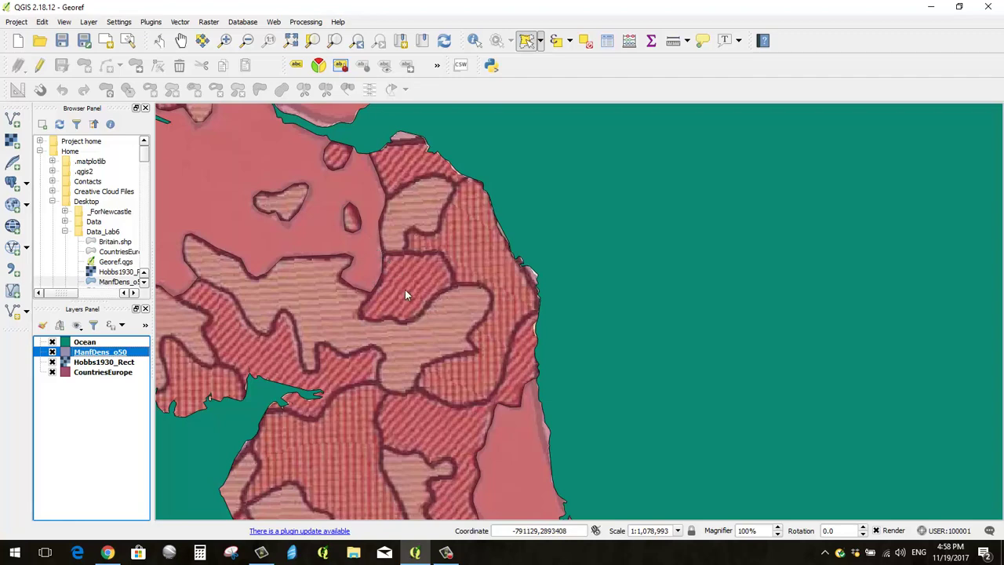
{"action": "scroll", "coordinate": [407, 191], "scroll_direction": "down", "scroll_amount": 1}
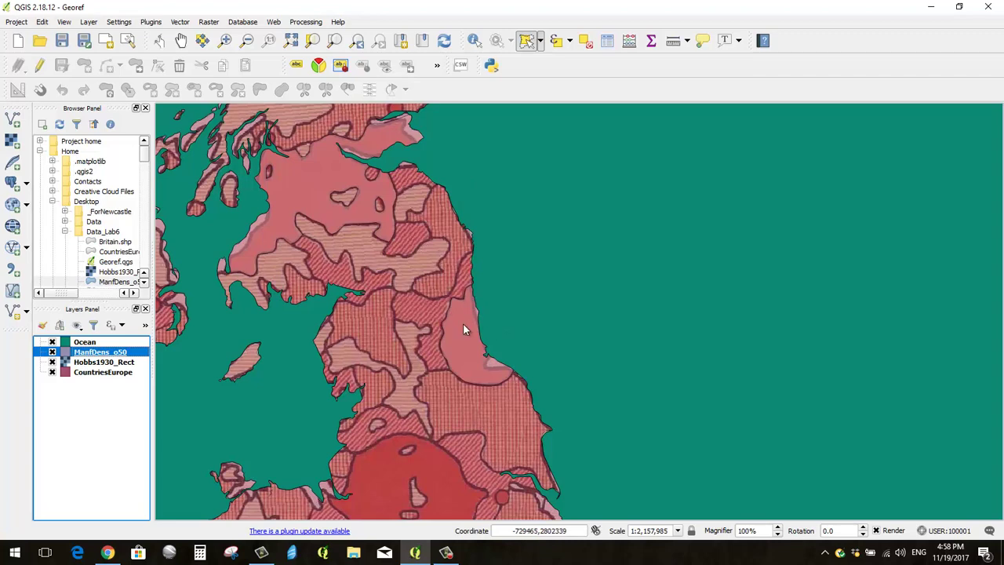
{"action": "left_click", "coordinate": [52, 362]}
{"action": "scroll", "coordinate": [495, 374], "scroll_direction": "down", "scroll_amount": 1}
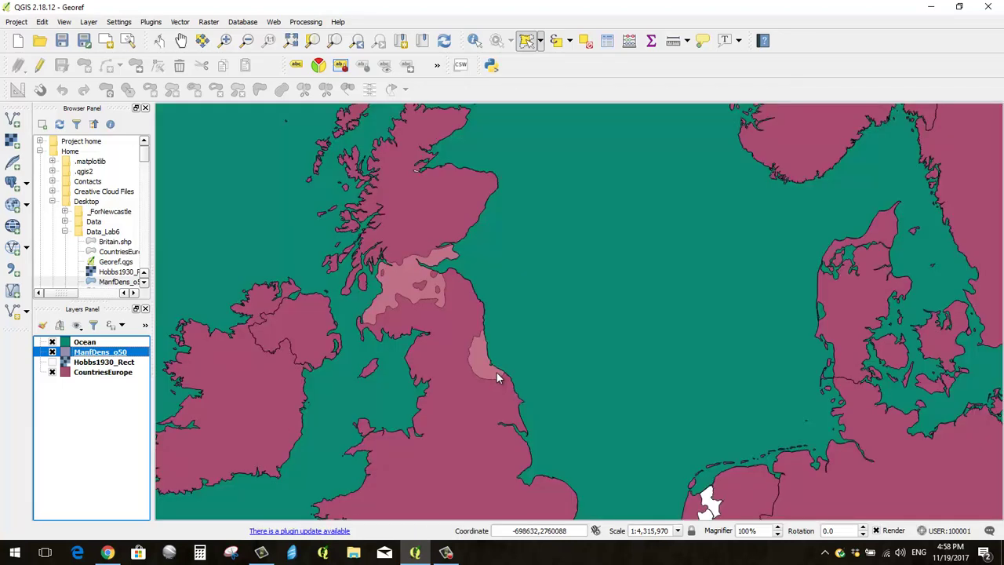
{"action": "left_click_drag", "start_coordinate": [501, 351], "coordinate": [550, 311]}
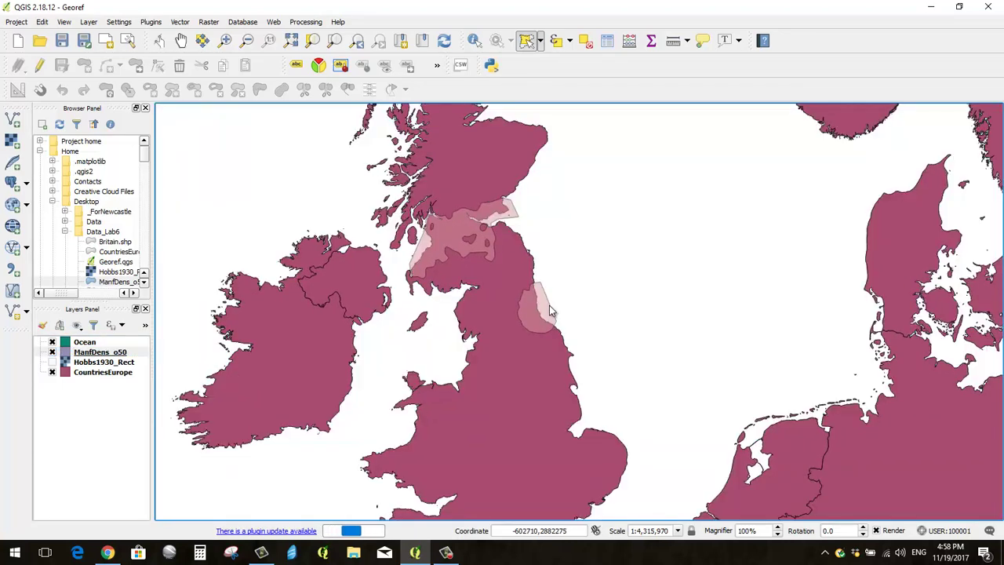